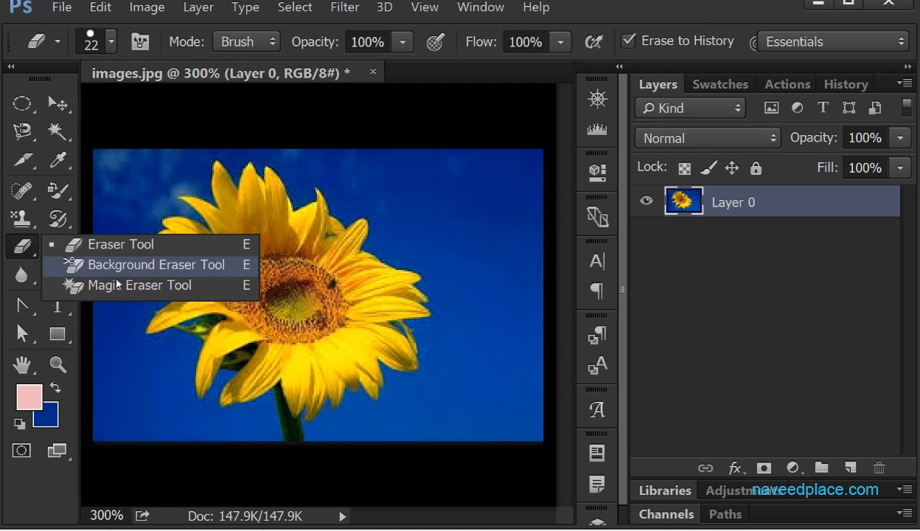
- With the Eraser Tool and Erase to History turned off, erase the blue background on the right side of the sunflower
left_click(168, 251)
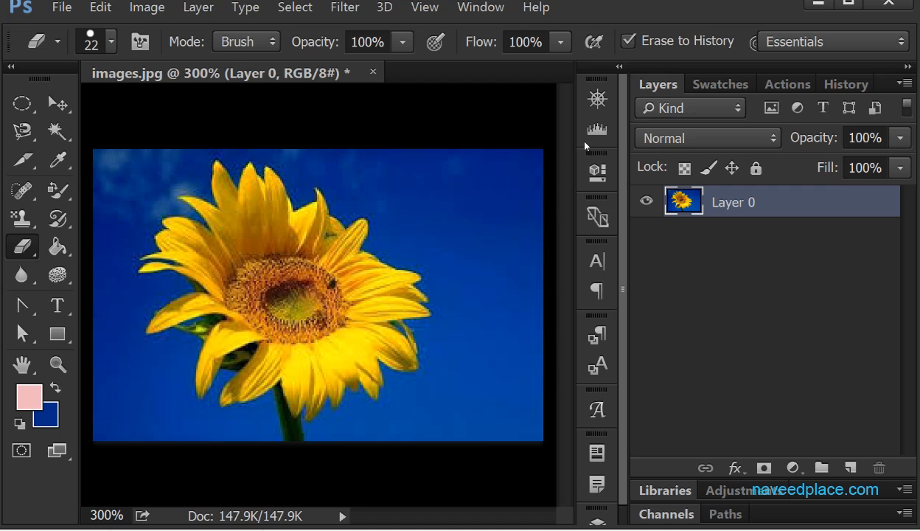
left_click(628, 41)
mouse_move(402, 191)
left_mouse_down()
mouse_move(470, 254)
mouse_move(499, 177)
mouse_move(532, 291)
mouse_move(525, 171)
mouse_move(514, 457)
mouse_move(535, 323)
mouse_move(528, 444)
left_mouse_up()
mouse_move(481, 383)
left_mouse_down()
mouse_move(467, 422)
mouse_move(472, 265)
mouse_move(442, 411)
mouse_move(453, 211)
mouse_move(431, 428)
mouse_move(400, 427)
mouse_move(480, 431)
left_mouse_up()
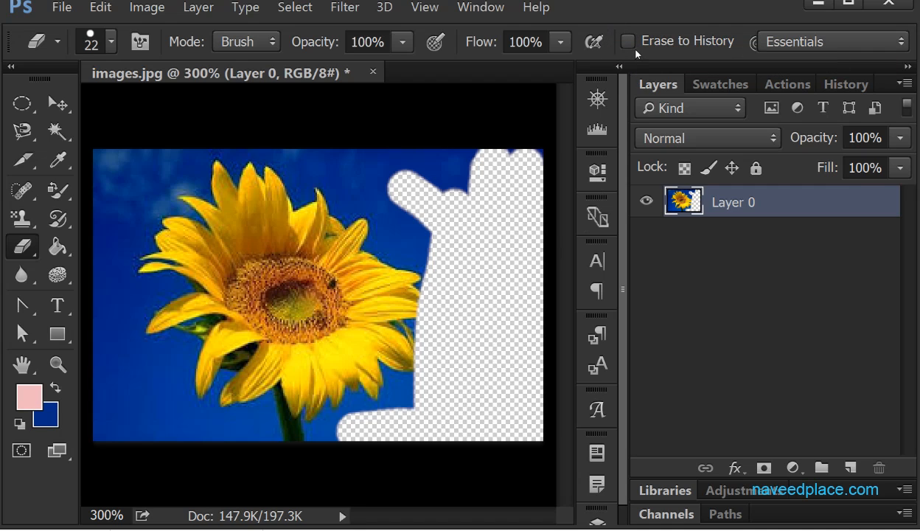
mouse_move(424, 214)
left_mouse_down()
mouse_move(354, 157)
mouse_move(449, 177)
mouse_move(387, 170)
mouse_move(531, 168)
mouse_move(436, 164)
mouse_move(518, 189)
mouse_move(526, 216)
left_mouse_up()
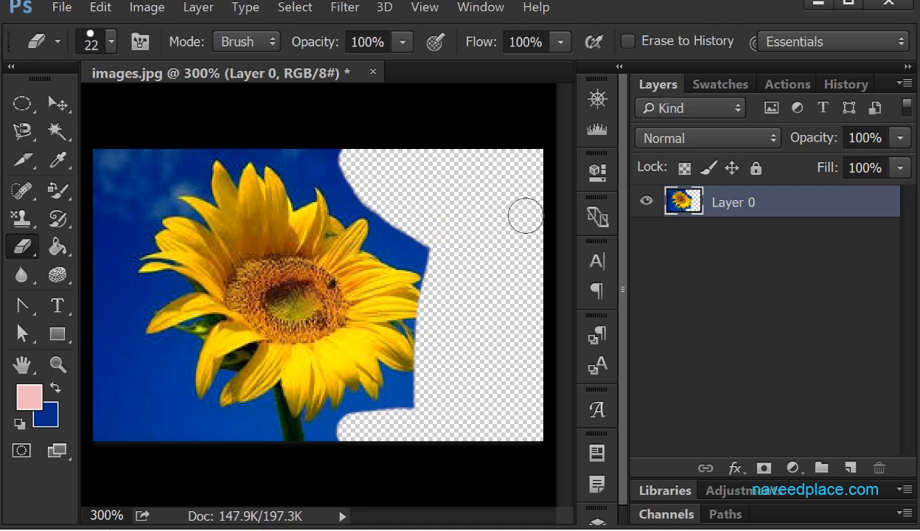
- Choose the 134 px Grass brush tip for the eraser and erase grass shapes over the sunflower's center and left petals
left_click(112, 46)
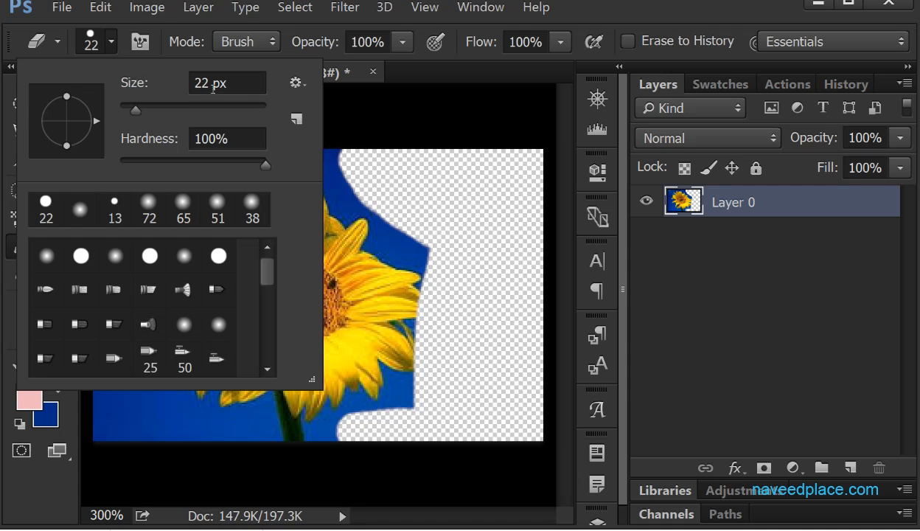
mouse_move(136, 110)
left_mouse_down()
mouse_move(241, 111)
mouse_move(137, 108)
left_mouse_up()
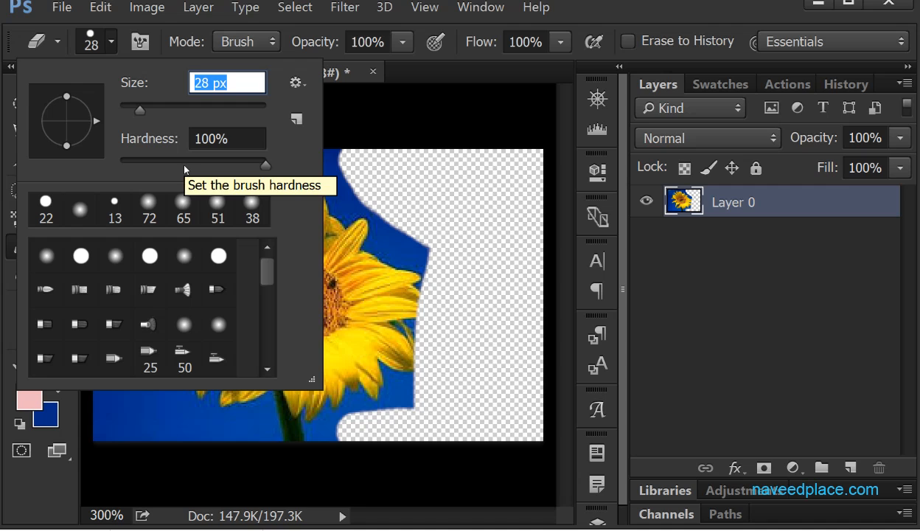
left_click_drag(270, 293, 266, 362)
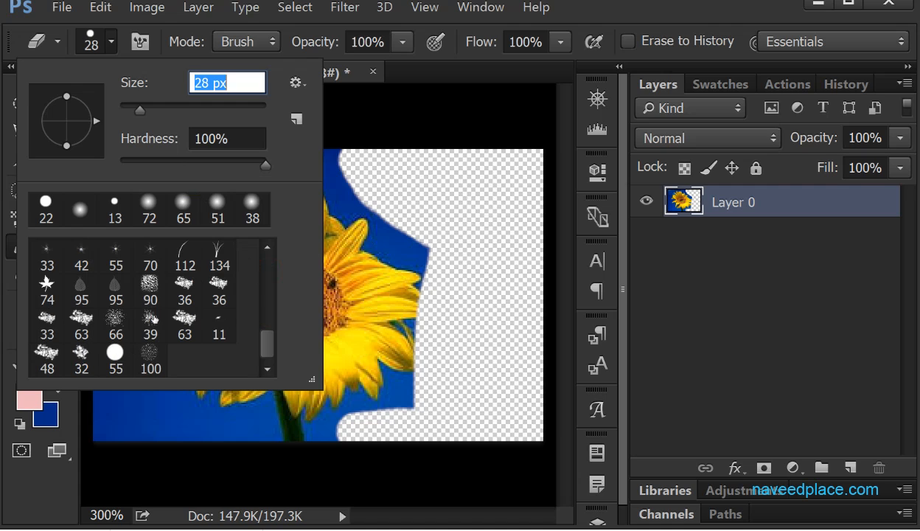
double_click(219, 253)
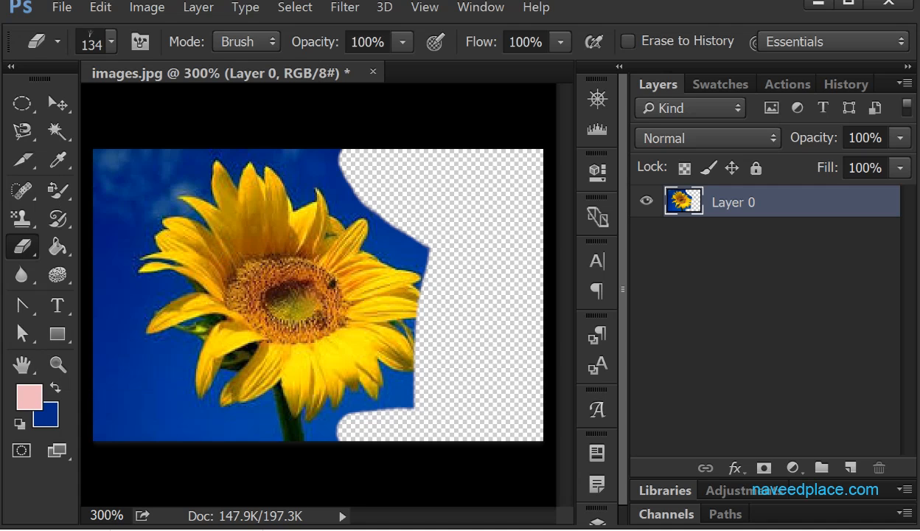
left_click(297, 283)
left_click(182, 236)
left_click(199, 306)
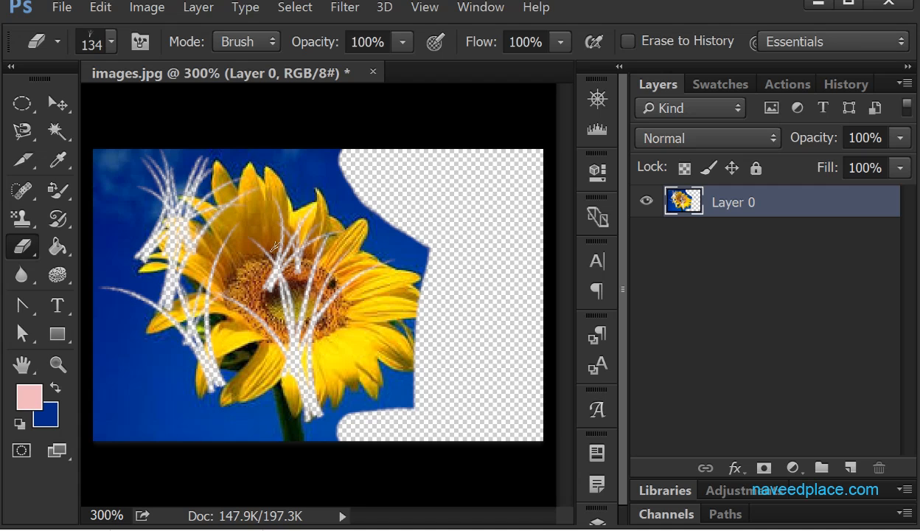
- Switch the eraser back to the 22 px hard round brush and erase a spot at the right petals' edge
left_click(112, 45)
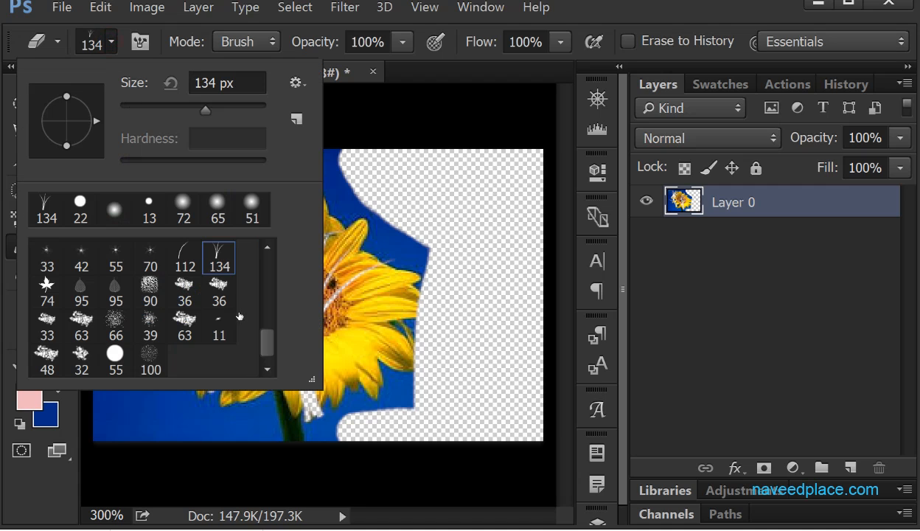
left_click_drag(267, 334, 248, 242)
left_click(79, 211)
left_click(419, 279)
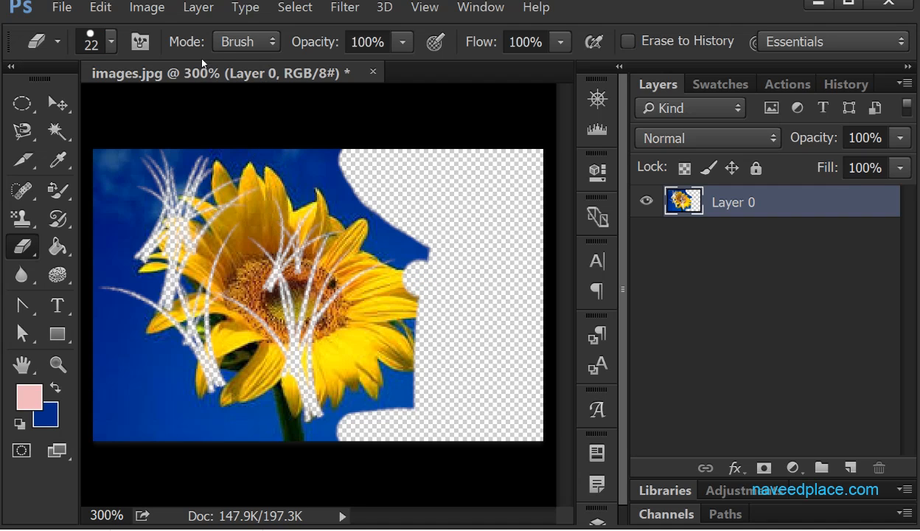
- Select the 134 px Grass brush tip again and set the eraser mode to Pencil
left_click(240, 44)
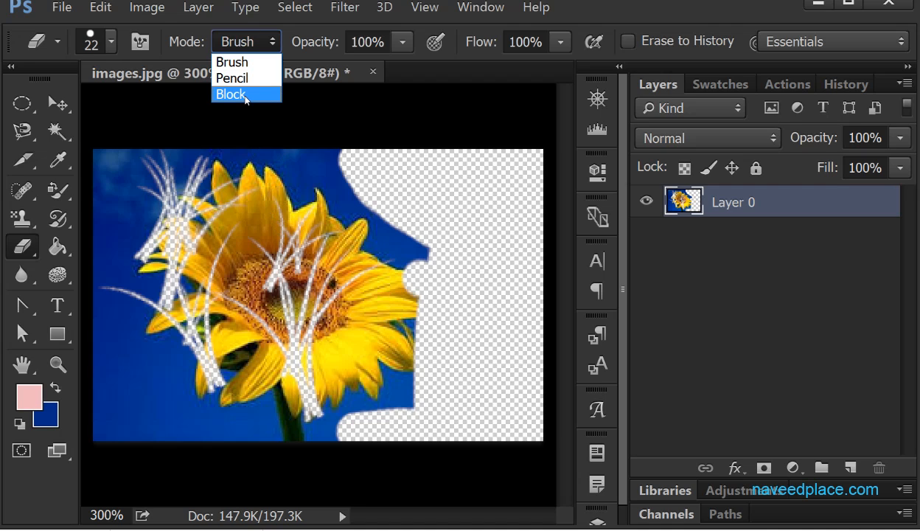
left_click(228, 62)
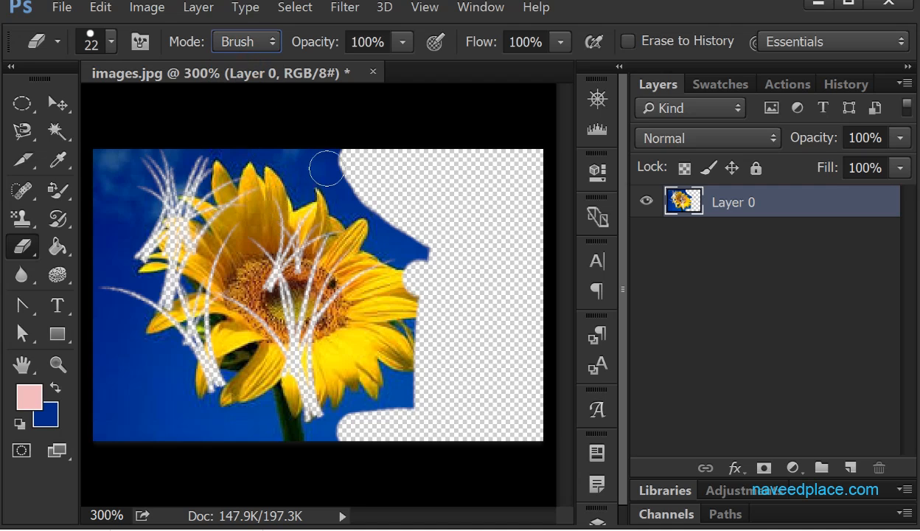
left_click(111, 43)
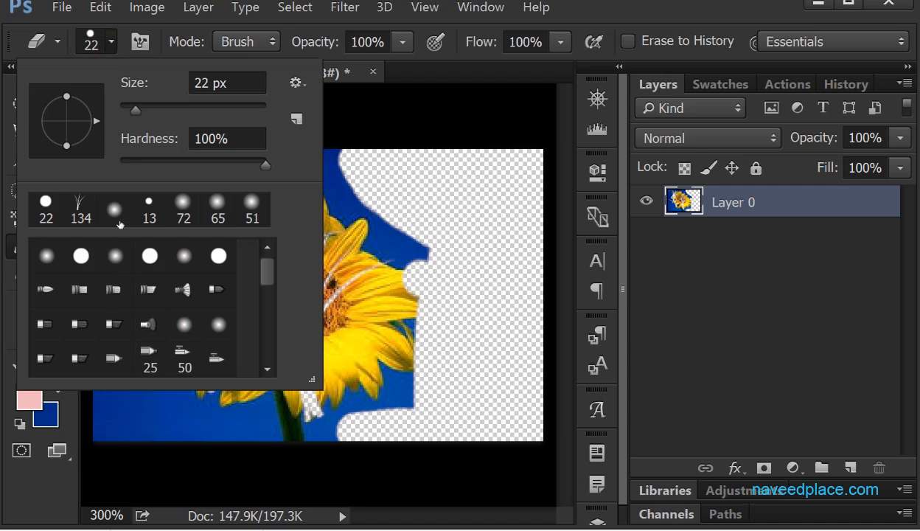
double_click(83, 211)
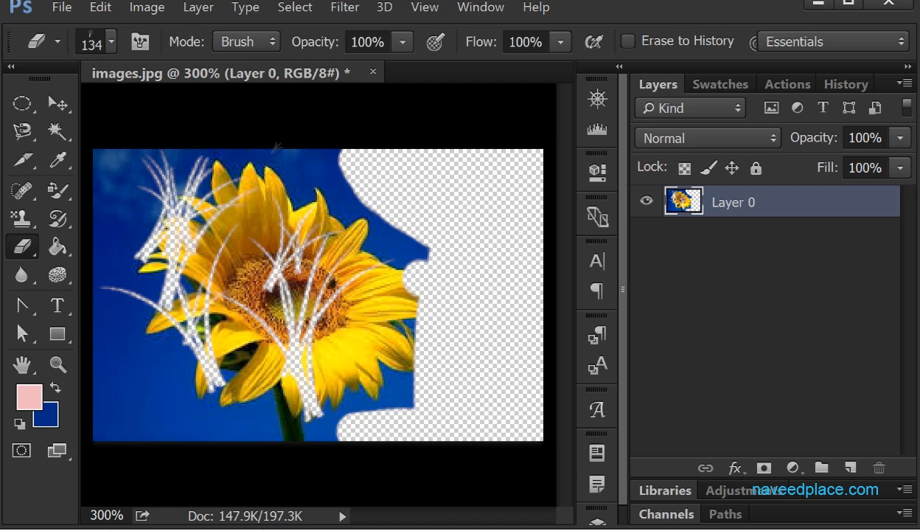
left_click(246, 42)
left_click(247, 41)
left_click(247, 41)
left_click(247, 41)
left_click(250, 41)
left_click(248, 41)
left_click(248, 41)
left_click(242, 76)
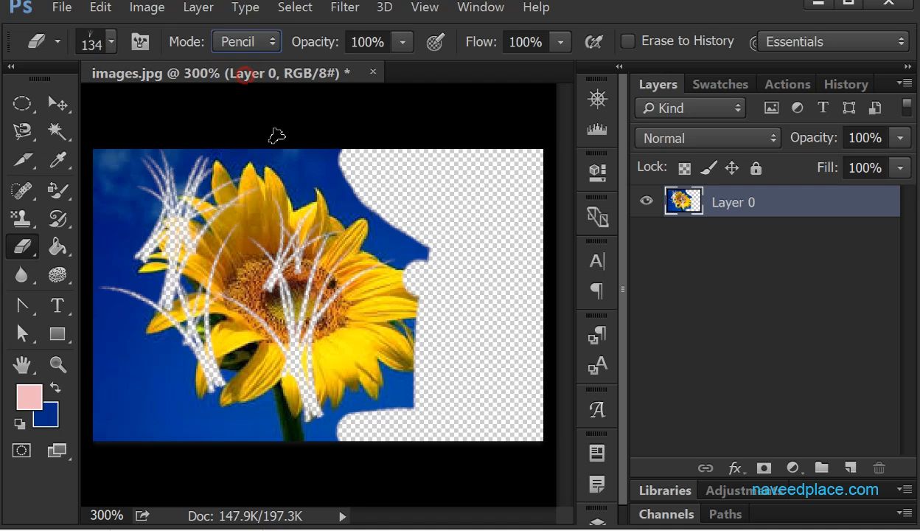
- Set the eraser mode to Block and erase a patch above the flower plus three square spots in the left sky
left_click(248, 43)
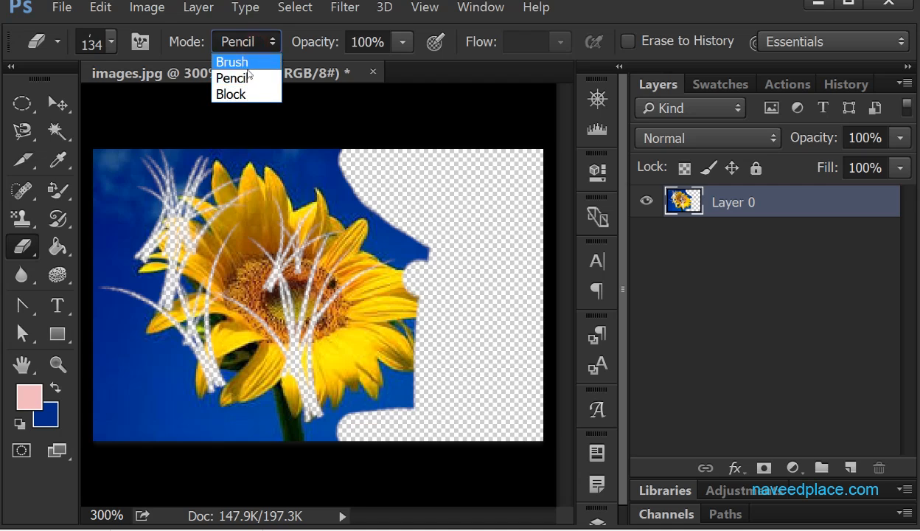
left_click(233, 94)
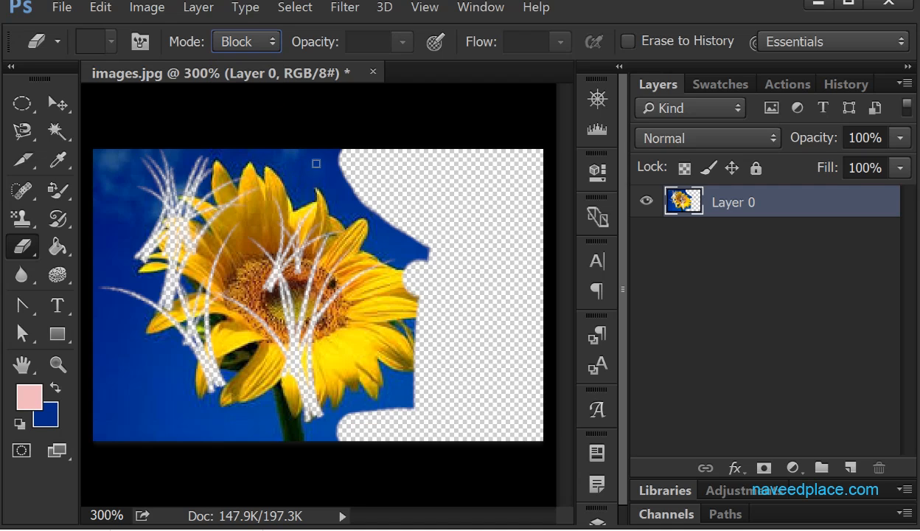
mouse_move(304, 178)
left_mouse_down()
mouse_move(278, 169)
mouse_move(305, 170)
mouse_move(287, 179)
mouse_move(324, 185)
left_mouse_up()
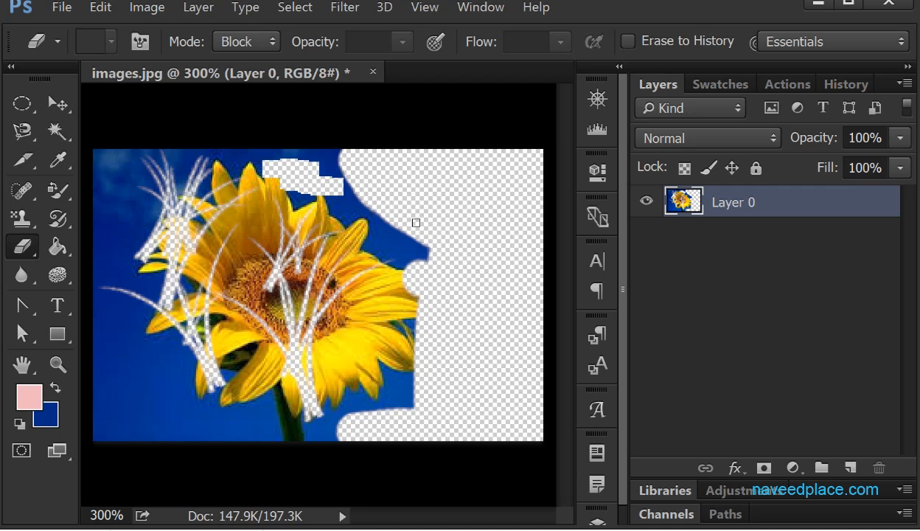
left_click(151, 188)
left_click(113, 256)
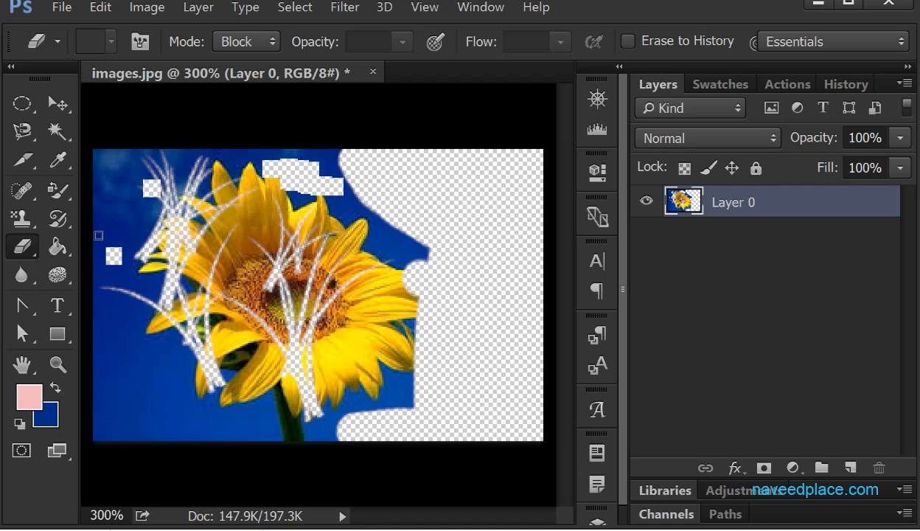
left_click(124, 360)
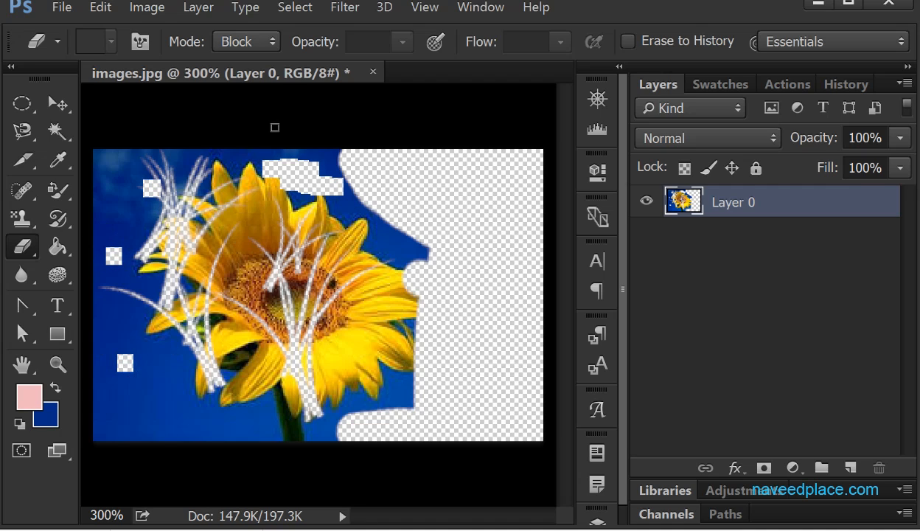
- Return the eraser mode to Brush after trying the Pencil mode
left_click(240, 41)
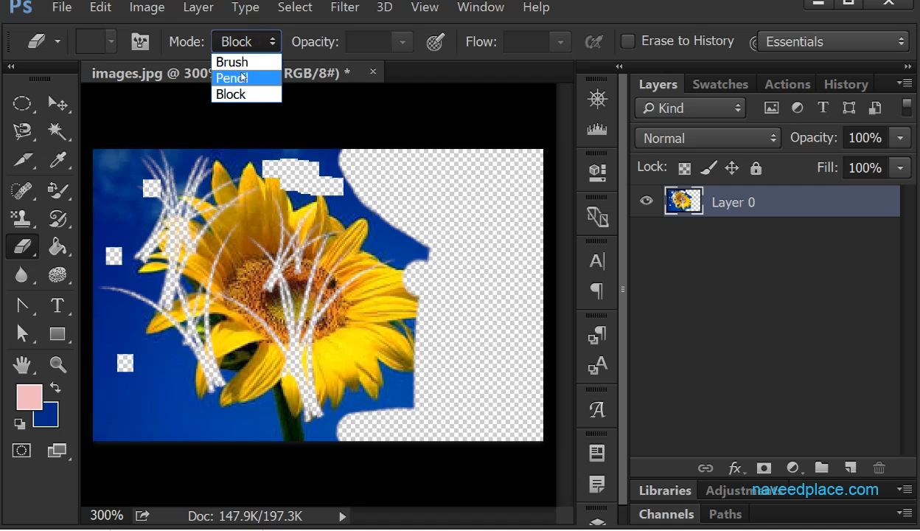
left_click(238, 59)
left_click(258, 49)
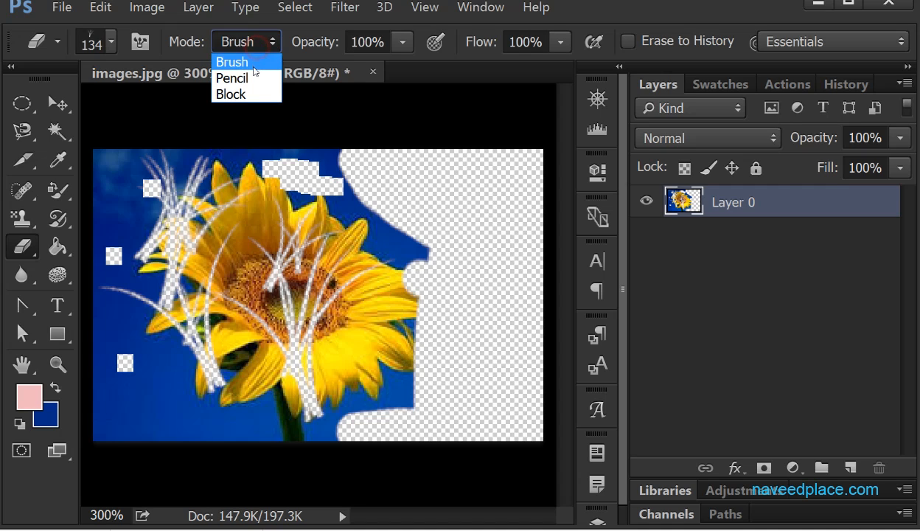
left_click(243, 77)
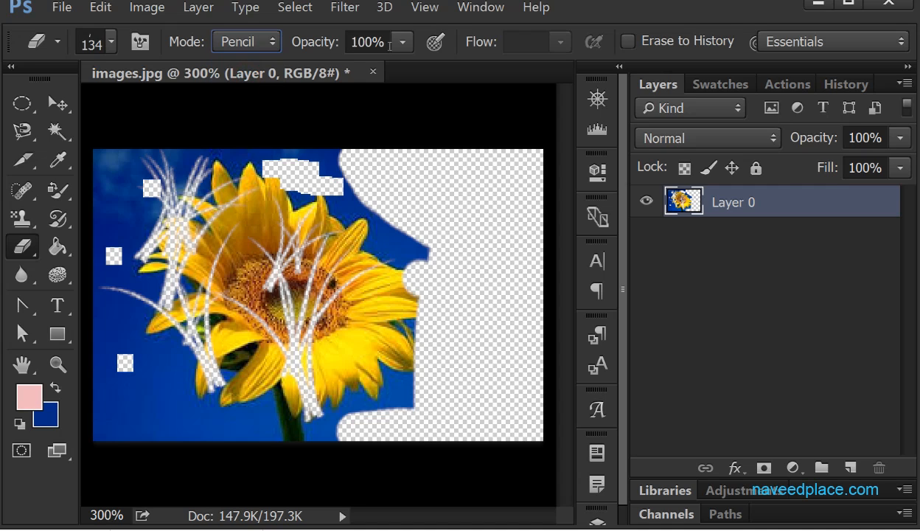
left_click(258, 50)
left_click(255, 65)
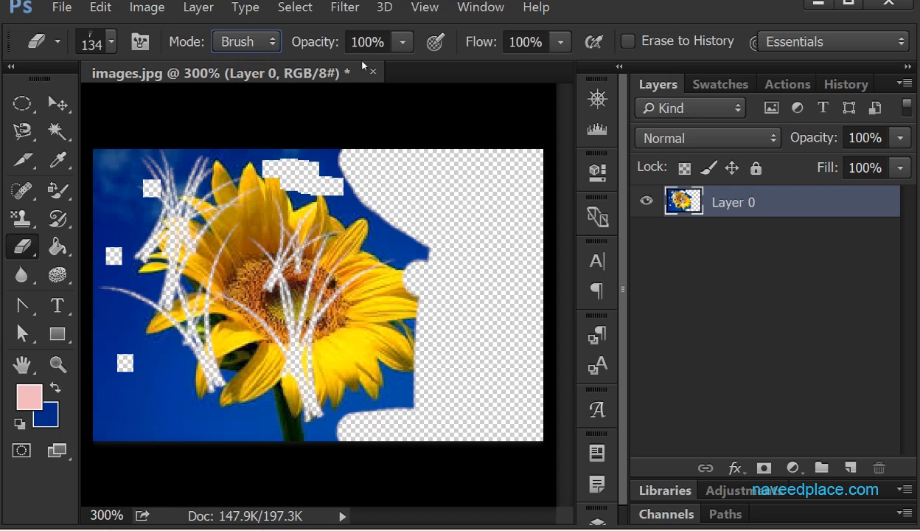
left_click(402, 44)
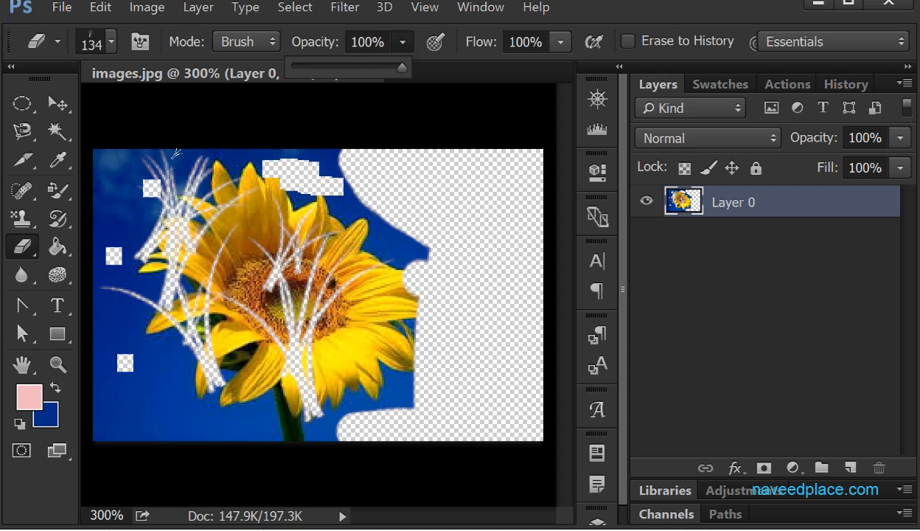
- Erase across the lower part of the sunflower with the 134 px soft round brush, and undo those strokes
left_click(112, 43)
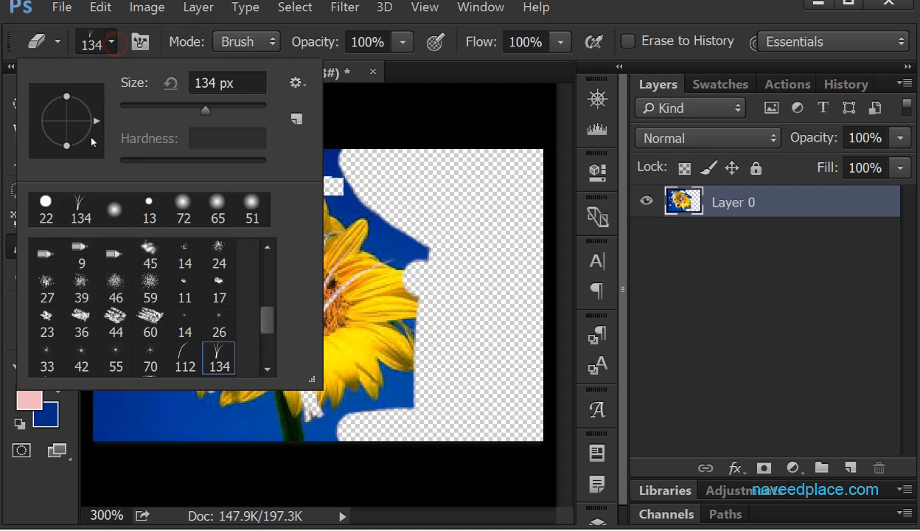
left_click(113, 207)
left_click(265, 430)
mouse_move(265, 430)
left_mouse_down()
mouse_move(300, 401)
mouse_move(279, 390)
mouse_move(393, 384)
left_mouse_up()
key("ctrl+z")
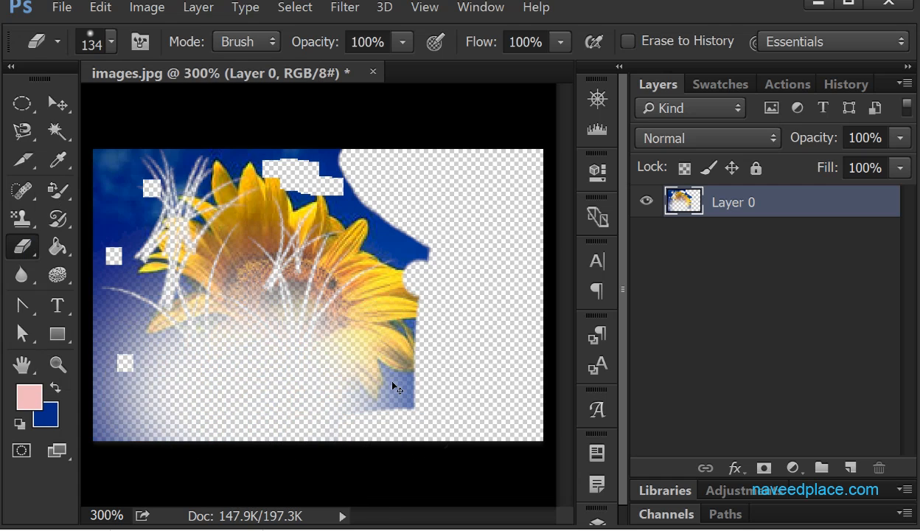
key("ctrl+alt+z")
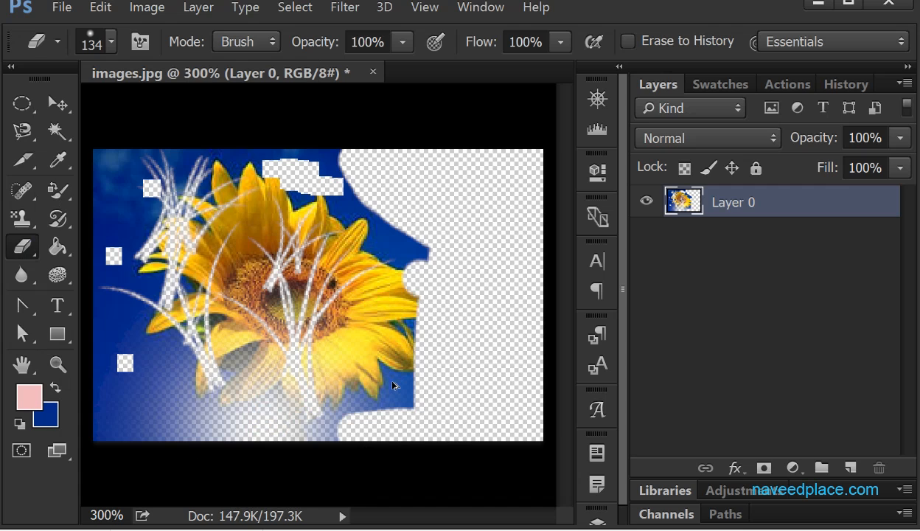
key("ctrl+alt+z")
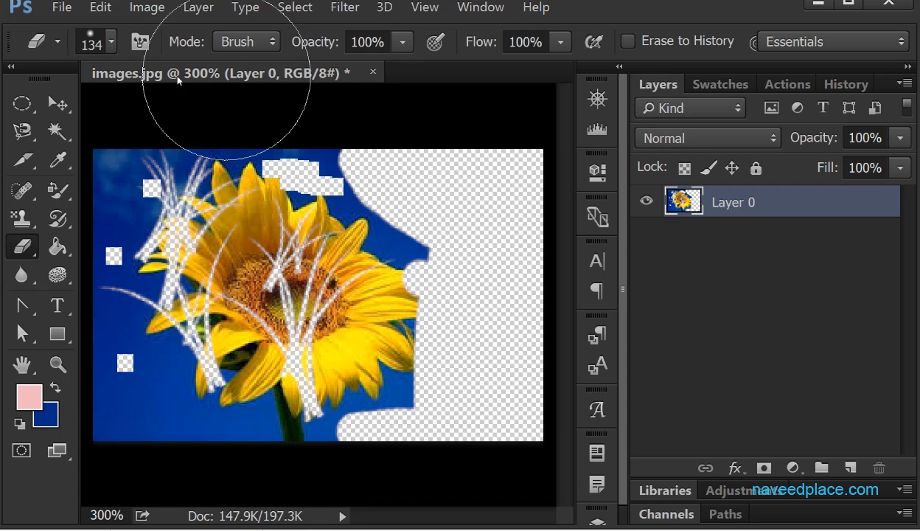
- Choose the 22 px hard round brush, set the eraser opacity to 17%, and partially erase the lower part of the image
left_click(112, 44)
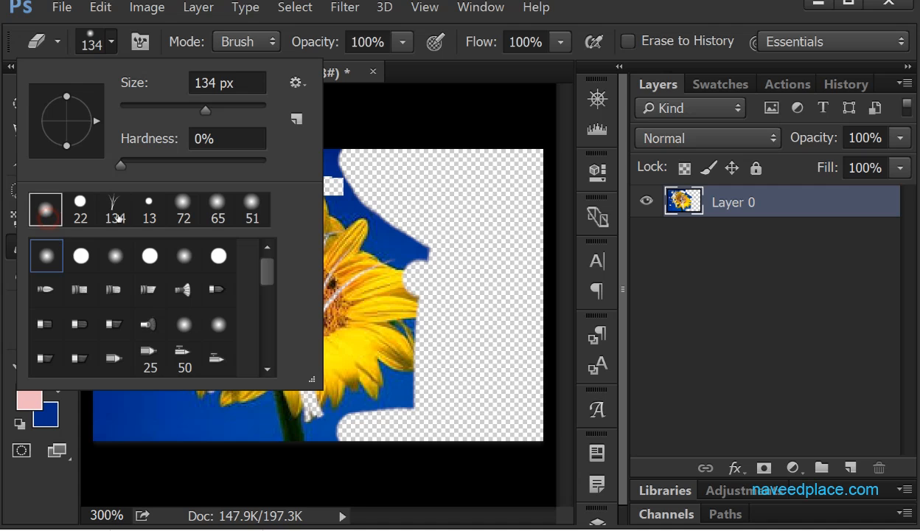
left_click(148, 214)
double_click(80, 206)
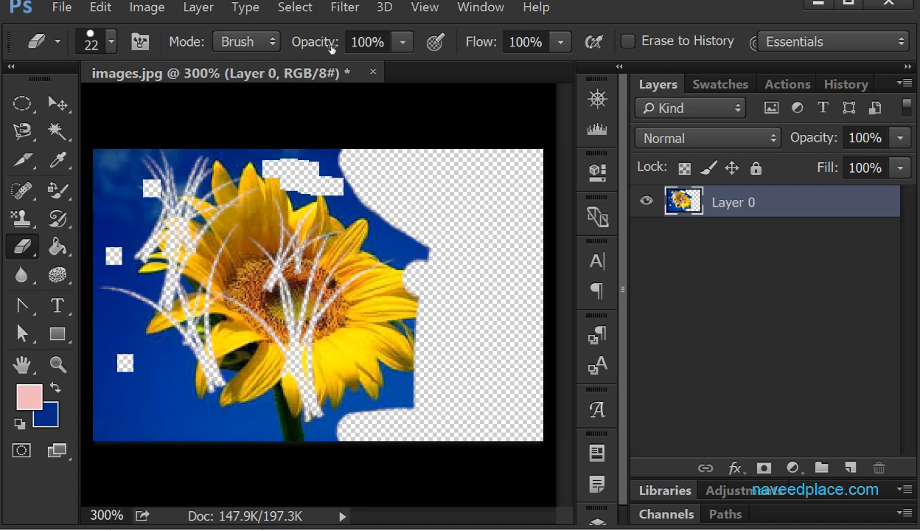
left_click(405, 41)
left_click_drag(374, 67, 302, 67)
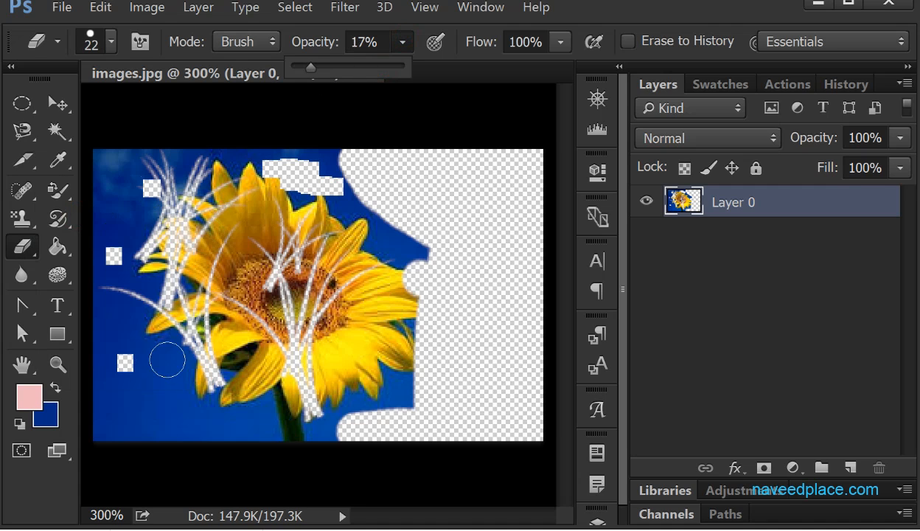
left_click(155, 391)
mouse_move(248, 404)
left_mouse_down()
mouse_move(166, 433)
mouse_move(77, 426)
mouse_move(306, 405)
mouse_move(295, 407)
mouse_move(310, 392)
mouse_move(483, 359)
mouse_move(157, 348)
mouse_move(344, 330)
mouse_move(368, 302)
left_mouse_up()
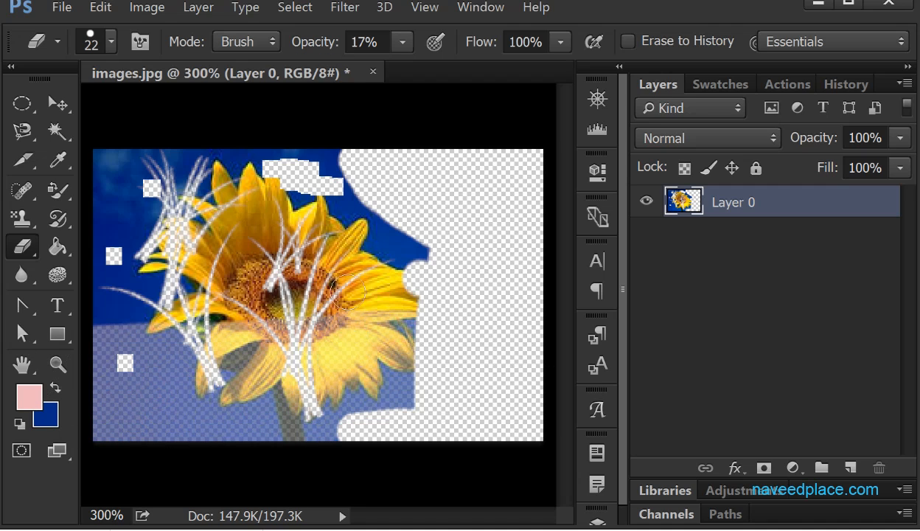
- Set the eraser opacity to 100% and flow to 22%, and erase across the upper half of the sunflower
left_click(407, 43)
left_click_drag(402, 67, 489, 60)
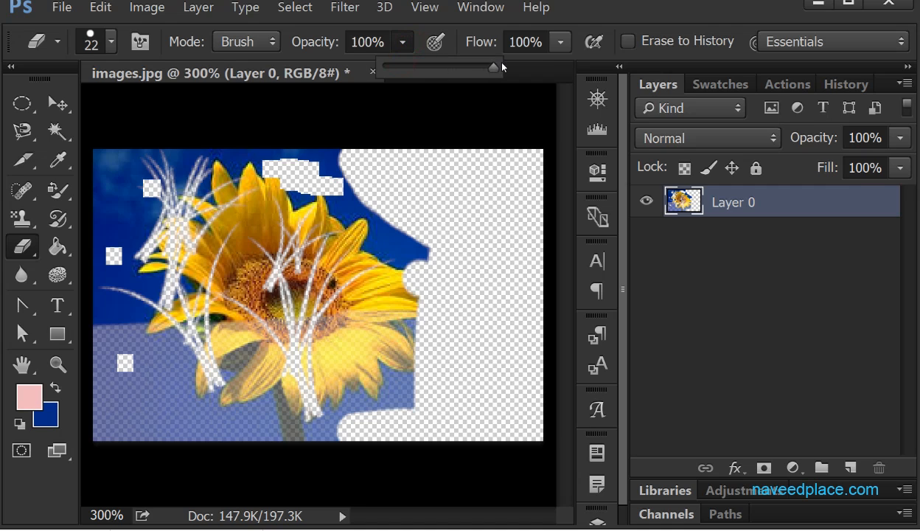
left_click(562, 43)
left_click_drag(553, 66, 474, 67)
mouse_move(215, 274)
left_mouse_down()
mouse_move(367, 281)
mouse_move(179, 275)
mouse_move(183, 265)
mouse_move(510, 247)
mouse_move(78, 244)
mouse_move(418, 223)
mouse_move(129, 220)
mouse_move(137, 203)
mouse_move(466, 197)
mouse_move(136, 197)
mouse_move(257, 205)
left_mouse_up()
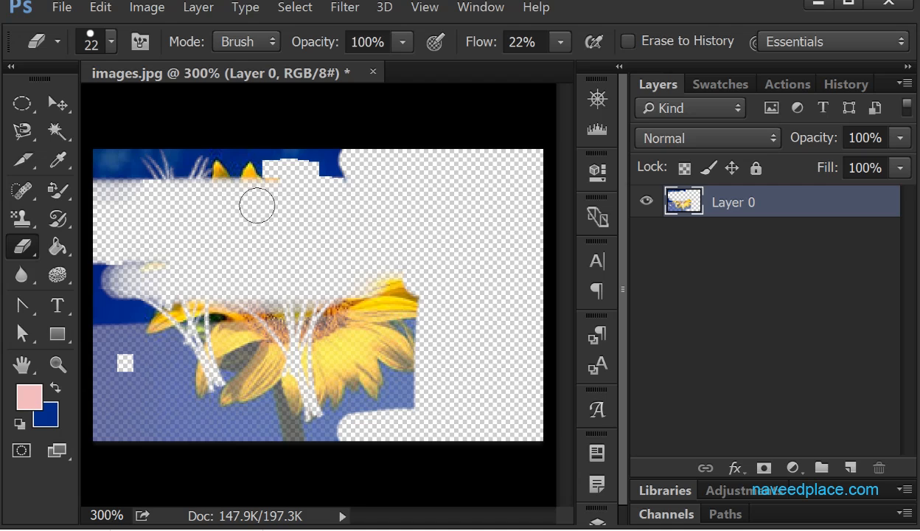
- Set the eraser flow to 100% and enable Erase to History
left_click(561, 47)
left_click_drag(558, 66, 651, 69)
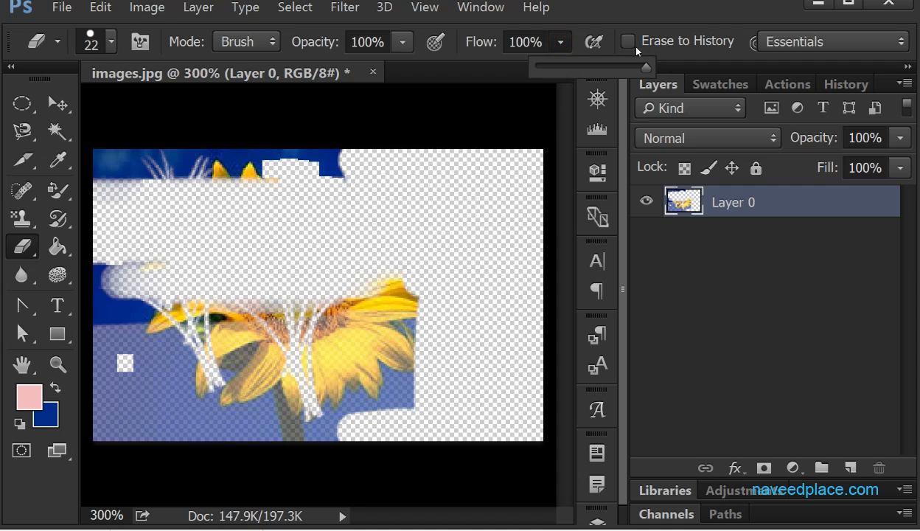
left_click(632, 45)
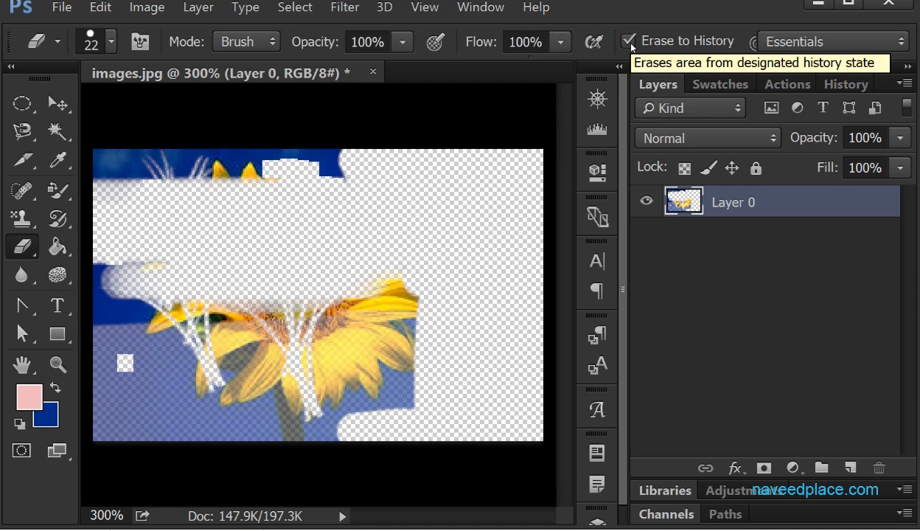
- Show the document's history states, and paint the original sunflower image back over all erased areas
left_click(488, 9)
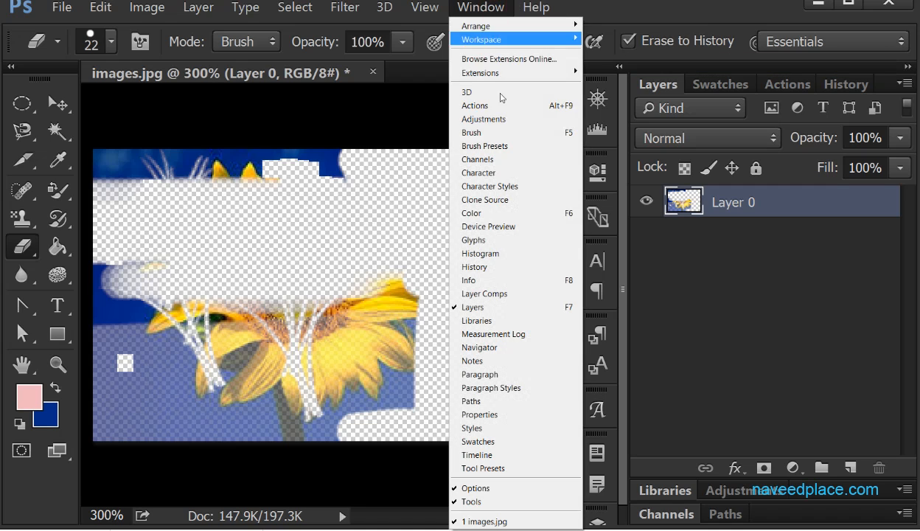
left_click(505, 267)
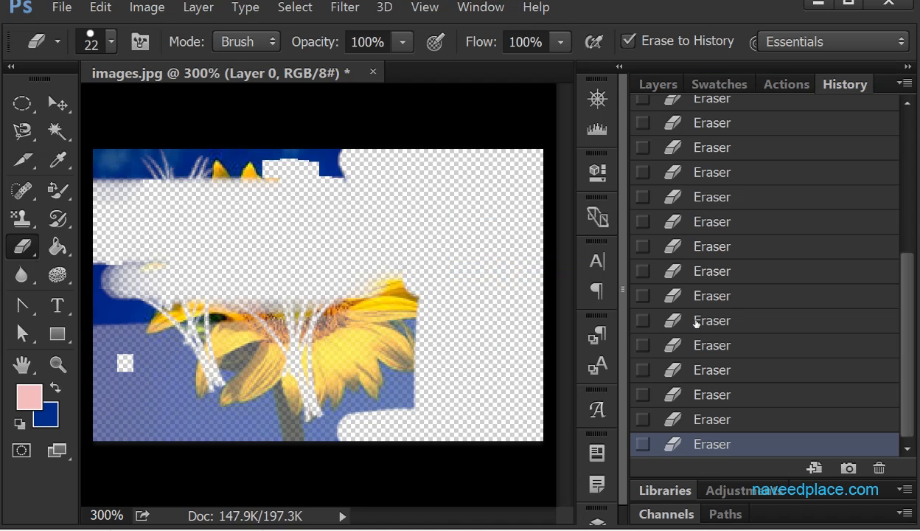
left_click_drag(905, 269, 902, 119)
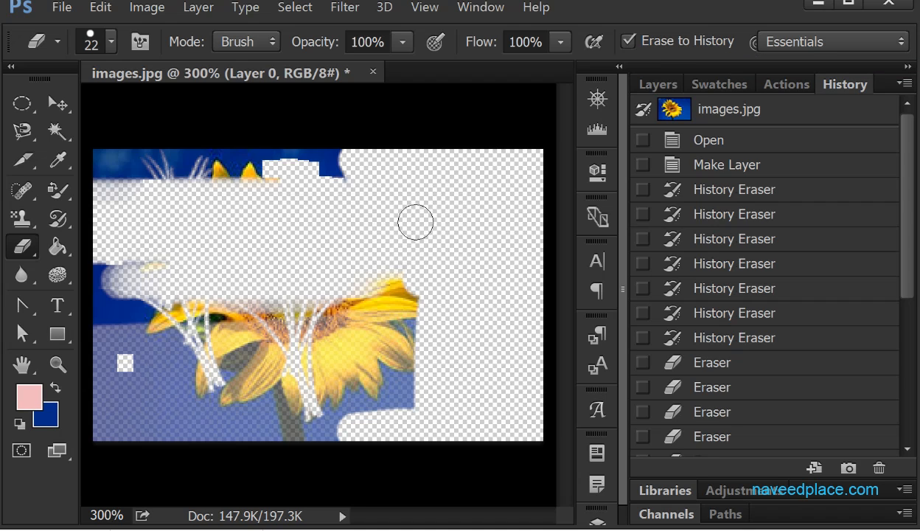
mouse_move(415, 222)
left_mouse_down()
mouse_move(335, 261)
mouse_move(516, 295)
mouse_move(111, 236)
mouse_move(46, 177)
mouse_move(516, 159)
left_mouse_up()
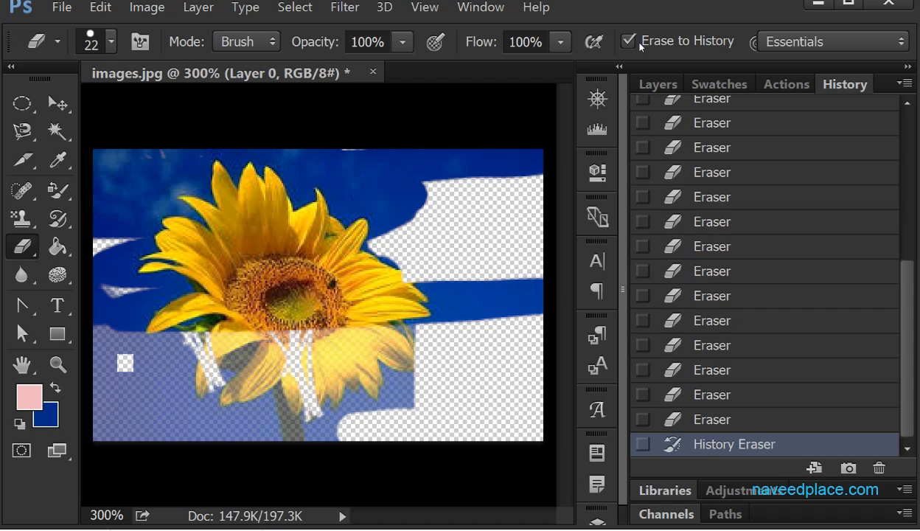
mouse_move(155, 295)
left_mouse_down()
mouse_move(136, 222)
mouse_move(100, 441)
left_mouse_up()
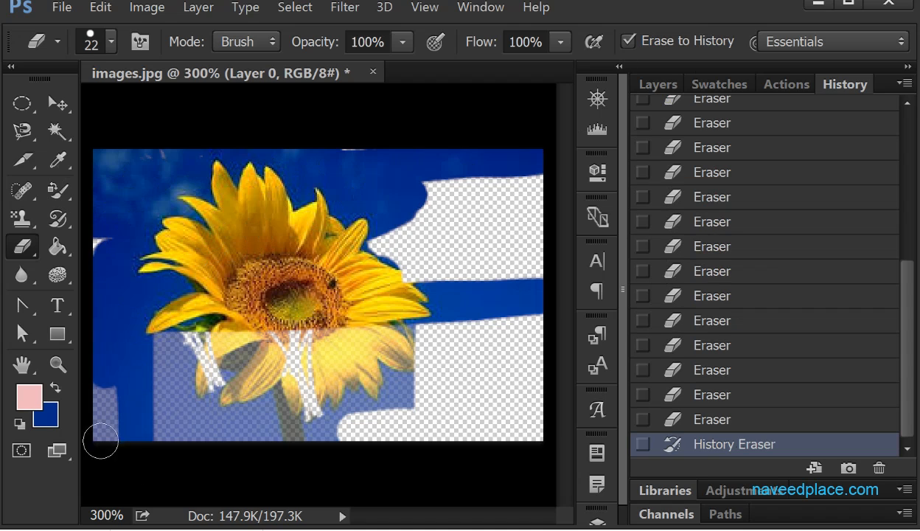
mouse_move(178, 463)
left_mouse_down()
mouse_move(98, 440)
mouse_move(223, 418)
mouse_move(282, 393)
mouse_move(167, 373)
mouse_move(369, 335)
mouse_move(124, 330)
mouse_move(153, 404)
mouse_move(204, 353)
mouse_move(544, 181)
mouse_move(519, 288)
mouse_move(431, 335)
mouse_move(415, 386)
mouse_move(371, 331)
mouse_move(398, 249)
mouse_move(487, 187)
mouse_move(391, 249)
mouse_move(494, 337)
mouse_move(458, 401)
mouse_move(484, 329)
mouse_move(541, 320)
mouse_move(568, 403)
mouse_move(528, 418)
mouse_move(534, 427)
mouse_move(474, 416)
mouse_move(458, 434)
mouse_move(468, 442)
mouse_move(511, 435)
mouse_move(304, 221)
mouse_move(211, 198)
mouse_move(406, 172)
mouse_move(139, 156)
mouse_move(177, 230)
left_mouse_up()
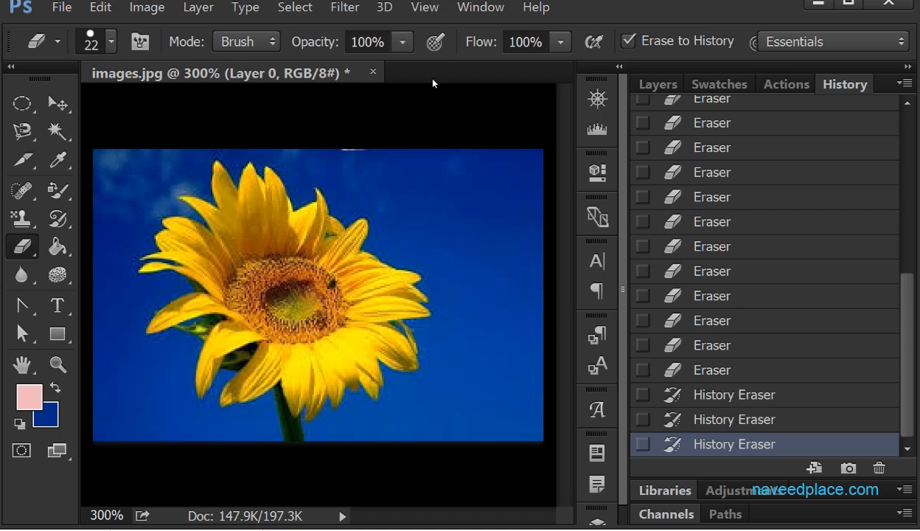
- Switch from the Eraser Tool to the Background Eraser Tool
right_click(23, 247)
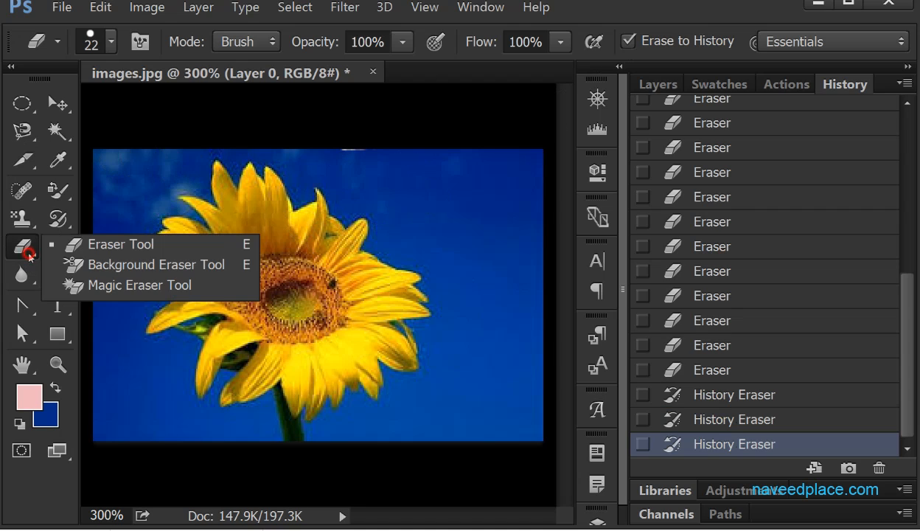
left_click(111, 273)
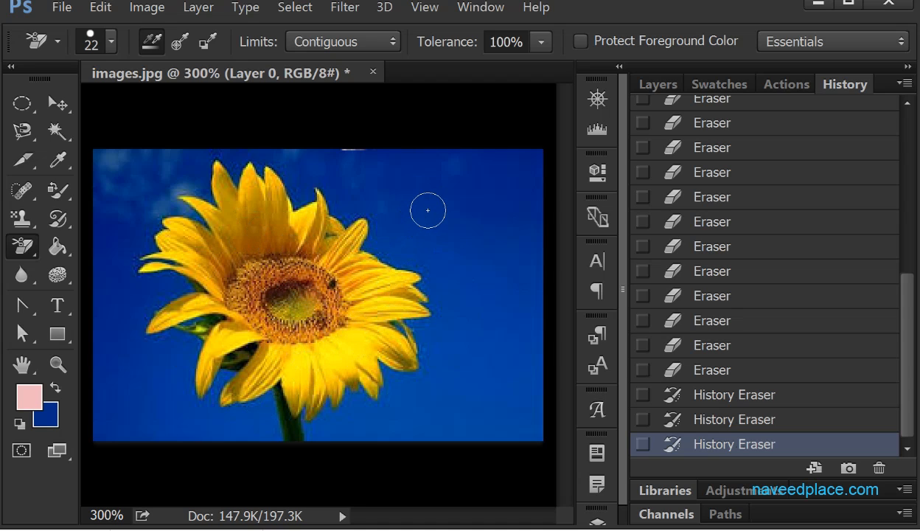
right_click(22, 246)
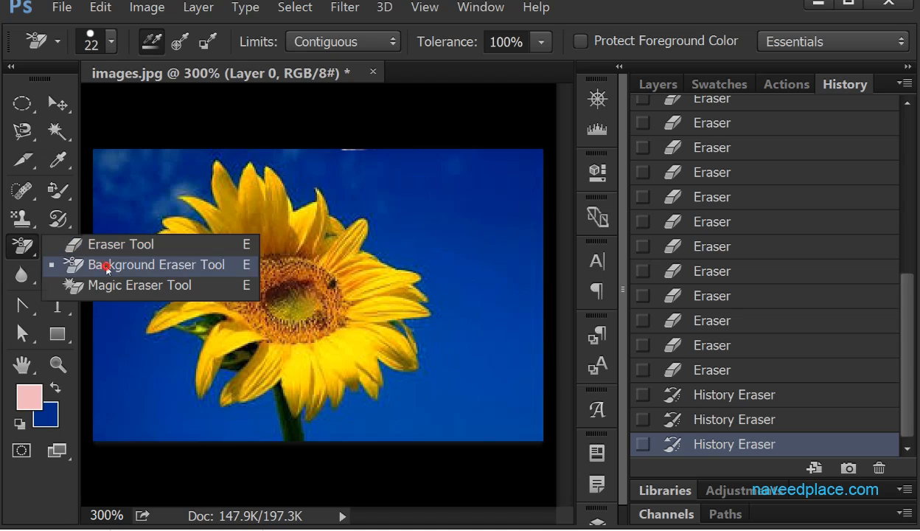
left_click(103, 265)
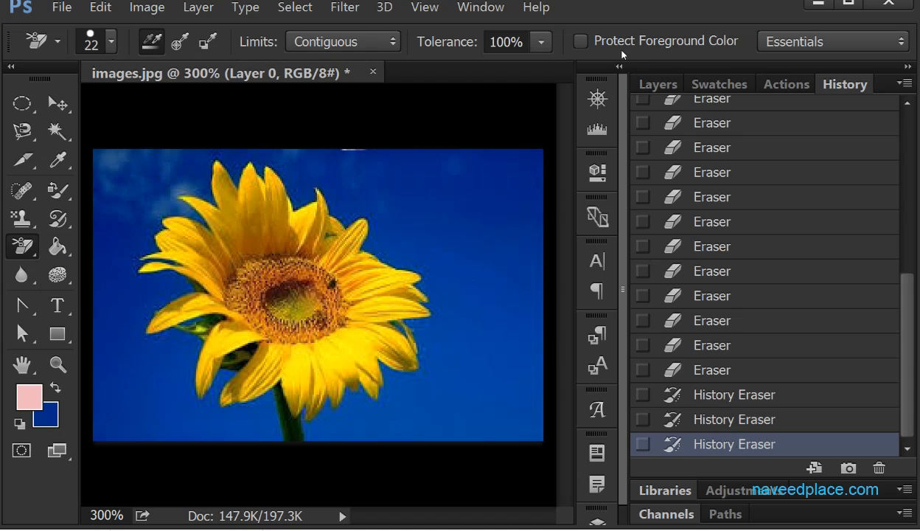
right_click(22, 246)
left_click(103, 263)
- Try a vertical Background Eraser stroke with 1% brush spacing on the sky beside the sunflower, and undo it
left_click(113, 42)
left_click(109, 44)
left_click(108, 44)
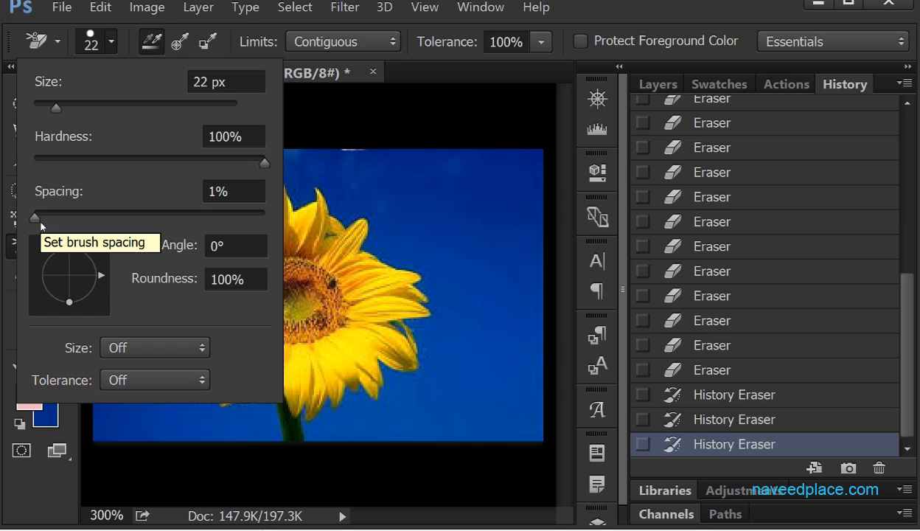
left_click(441, 183)
mouse_move(441, 183)
left_mouse_down()
mouse_move(447, 288)
mouse_move(446, 279)
left_mouse_up()
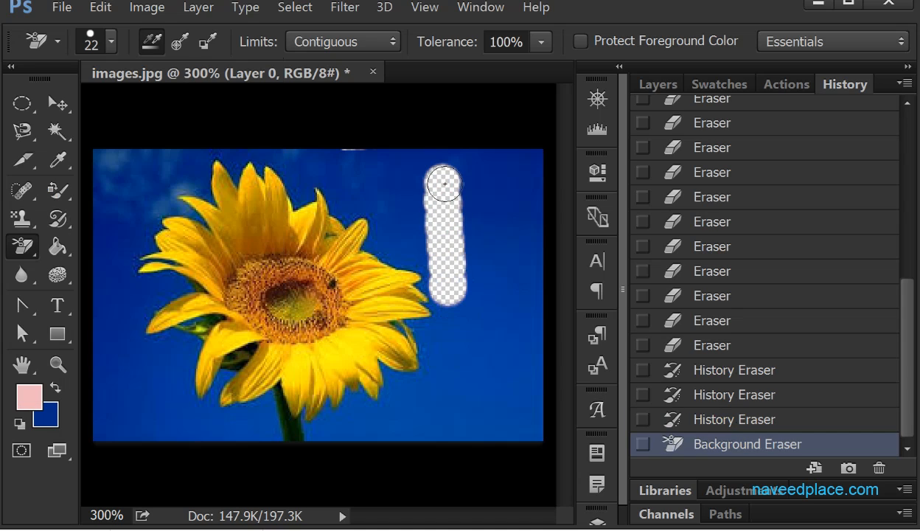
key("ctrl+z")
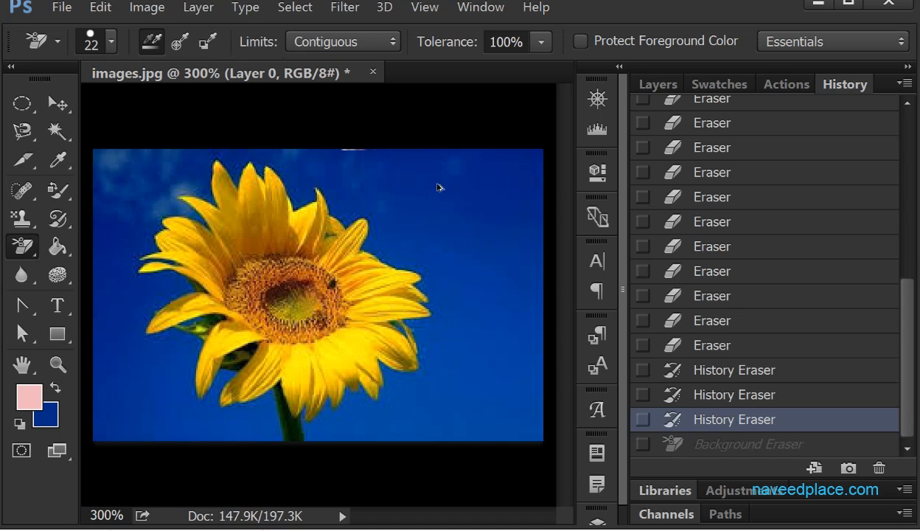
- Set the brush spacing to 1000% and erase spots down the blue sky right of the sunflower
left_click(111, 42)
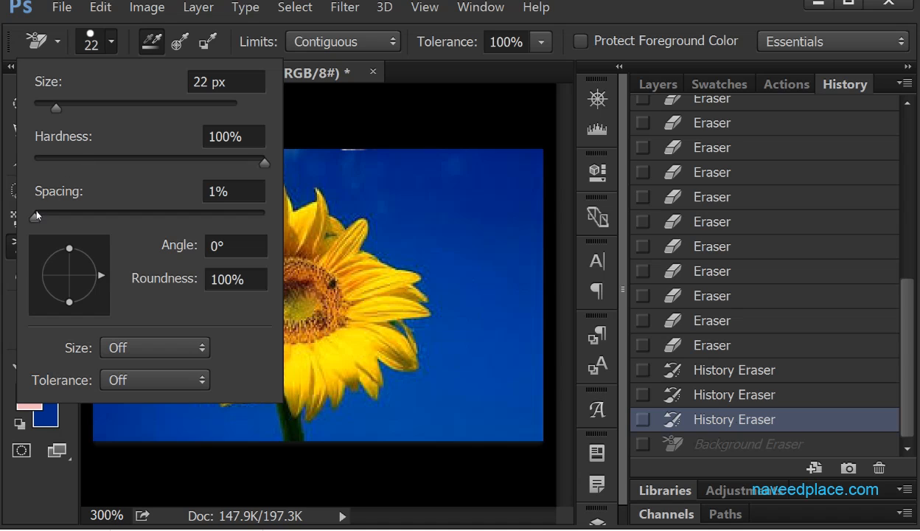
left_click_drag(35, 217, 269, 220)
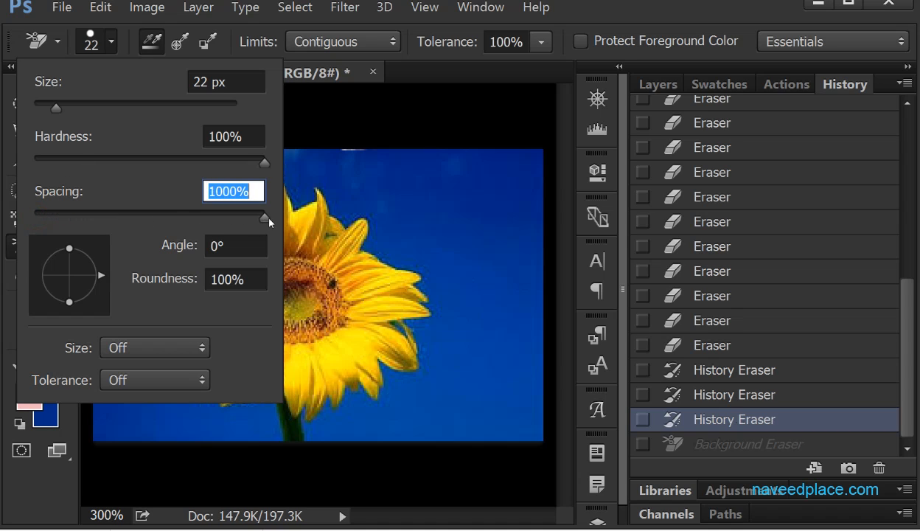
left_click(452, 169)
left_click(455, 168)
left_click(455, 191)
left_click_drag(455, 198, 455, 257)
left_click(458, 301)
left_click(457, 327)
left_click(458, 344)
left_click(456, 382)
mouse_move(451, 378)
left_mouse_down()
mouse_move(428, 414)
mouse_move(407, 423)
left_mouse_up()
- Set the brush spacing to 80%, and erase beside the flower's upper-right petals and down the image's left edge
left_click(109, 47)
left_click(109, 47)
left_click(109, 47)
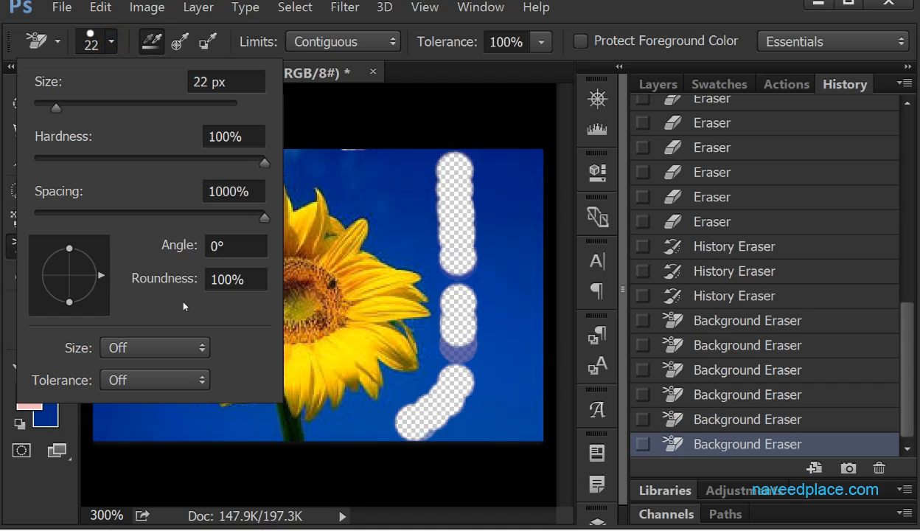
left_click(125, 215)
mouse_move(315, 206)
left_mouse_down()
mouse_move(375, 207)
mouse_move(375, 275)
mouse_move(350, 266)
left_mouse_up()
mouse_move(116, 177)
left_mouse_down()
mouse_move(117, 204)
mouse_move(120, 329)
mouse_move(139, 396)
mouse_move(170, 417)
mouse_move(221, 422)
left_mouse_up()
- Reduce the brush spacing further and erase across the upper-right sky and down the image's right side
left_click(111, 41)
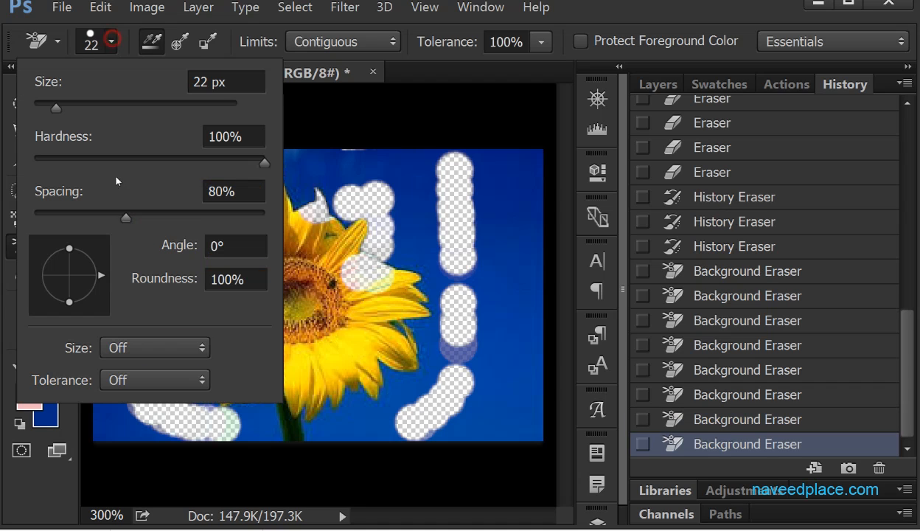
left_click_drag(126, 215, 77, 216)
mouse_move(335, 168)
left_mouse_down()
mouse_move(466, 170)
mouse_move(493, 181)
mouse_move(513, 318)
mouse_move(507, 361)
left_mouse_up()
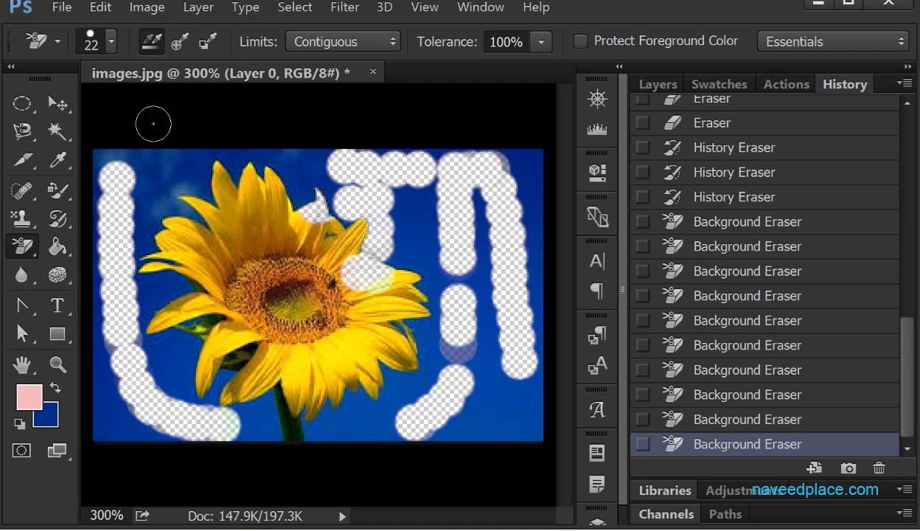
- Set the brush spacing to 1% and angle to 34°, and erase the sky by the upper-right petals
left_click(111, 43)
left_click_drag(70, 212, 33, 220)
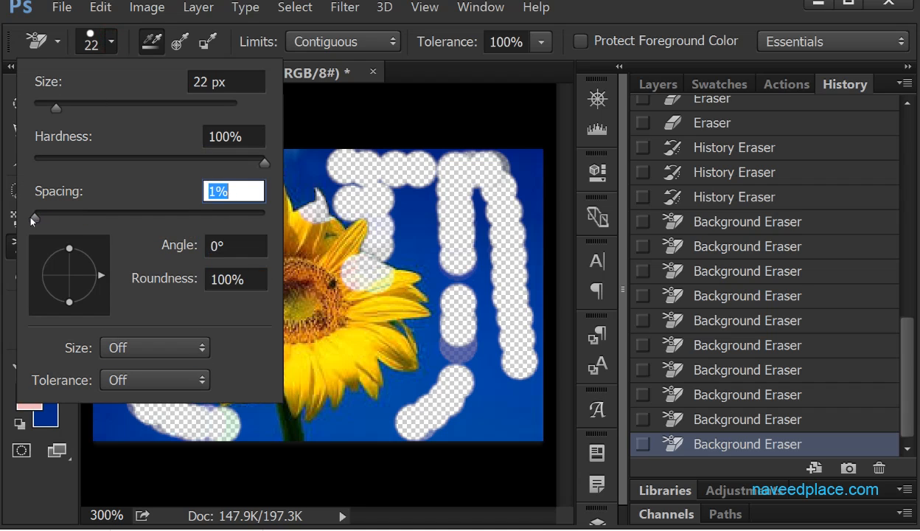
left_click(218, 246)
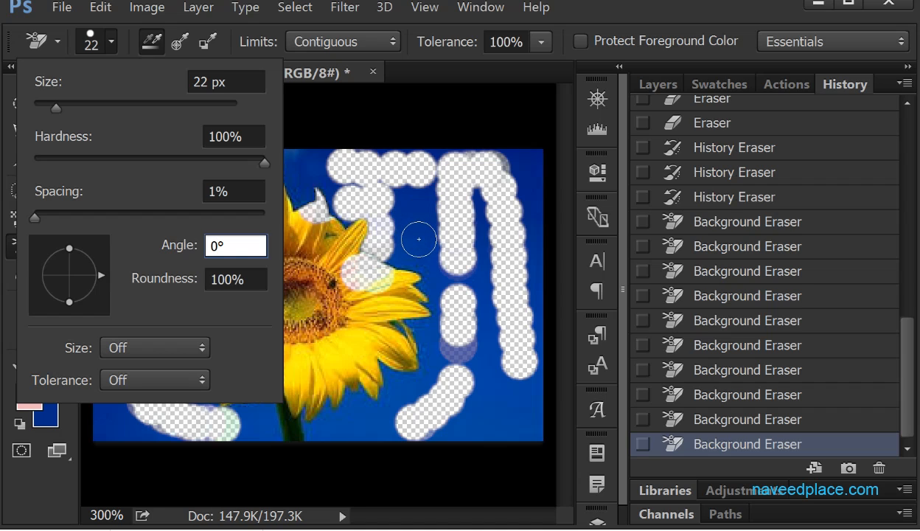
mouse_move(198, 251)
left_mouse_down()
mouse_move(175, 242)
mouse_move(203, 242)
left_mouse_up()
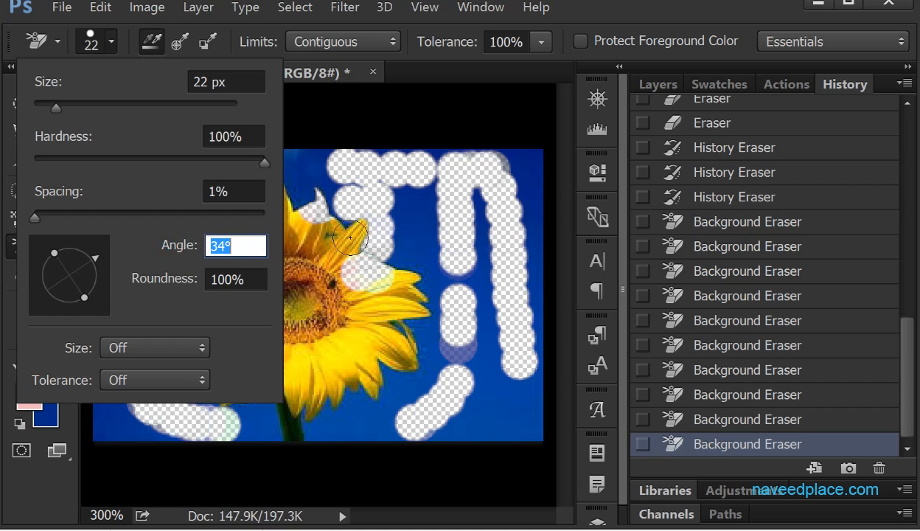
mouse_move(377, 228)
left_mouse_down()
mouse_move(399, 236)
mouse_move(413, 268)
left_mouse_up()
left_click(380, 247)
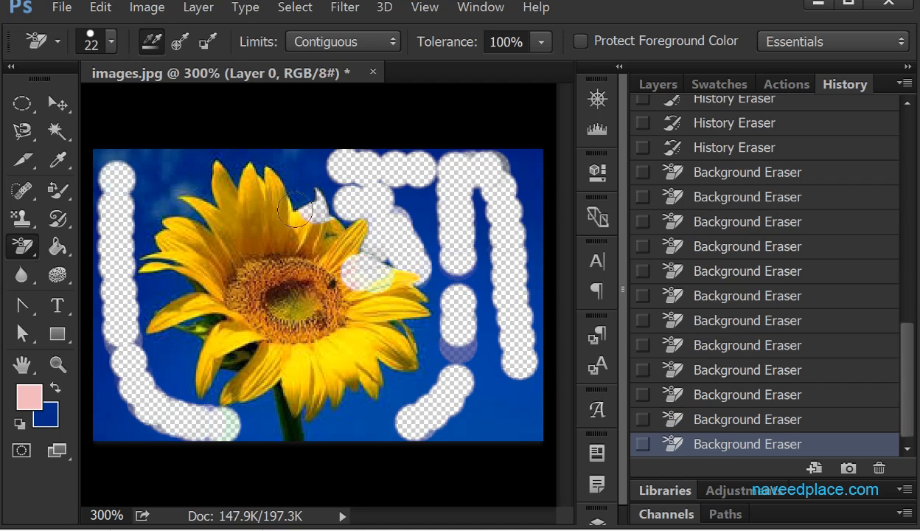
- Set the brush roundness to 39% and angle to 29°, and erase at the right petals and the image's upper-left corner
left_click(111, 44)
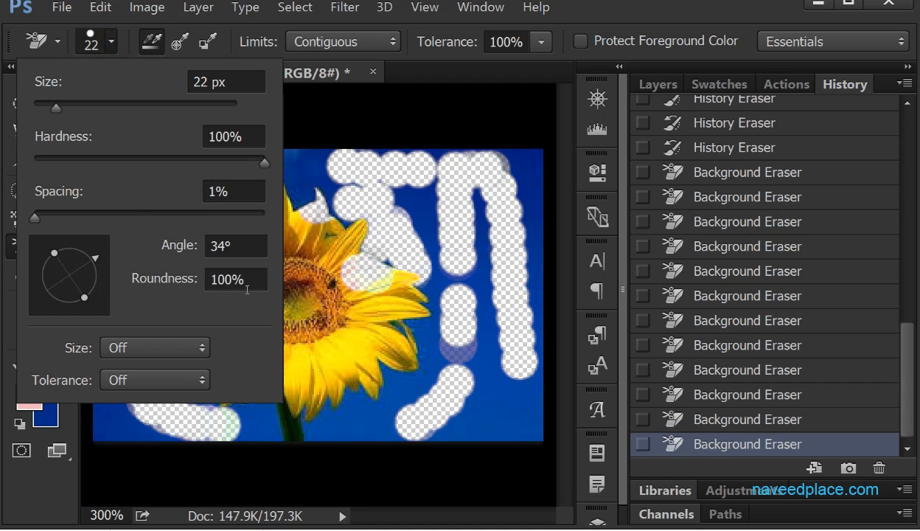
mouse_move(184, 278)
left_mouse_down()
mouse_move(38, 268)
mouse_move(76, 287)
mouse_move(48, 256)
left_mouse_up()
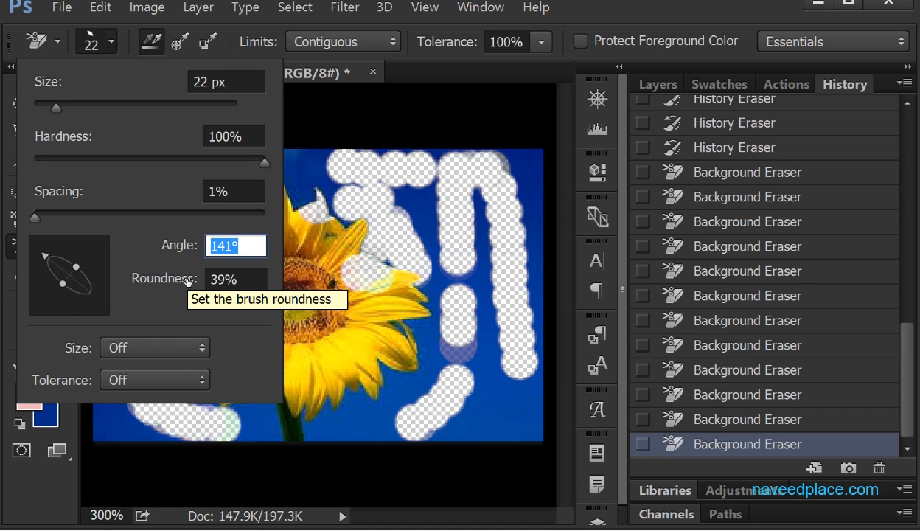
mouse_move(50, 258)
left_mouse_down()
mouse_move(58, 292)
mouse_move(62, 249)
mouse_move(86, 274)
mouse_move(65, 258)
mouse_move(94, 261)
left_mouse_up()
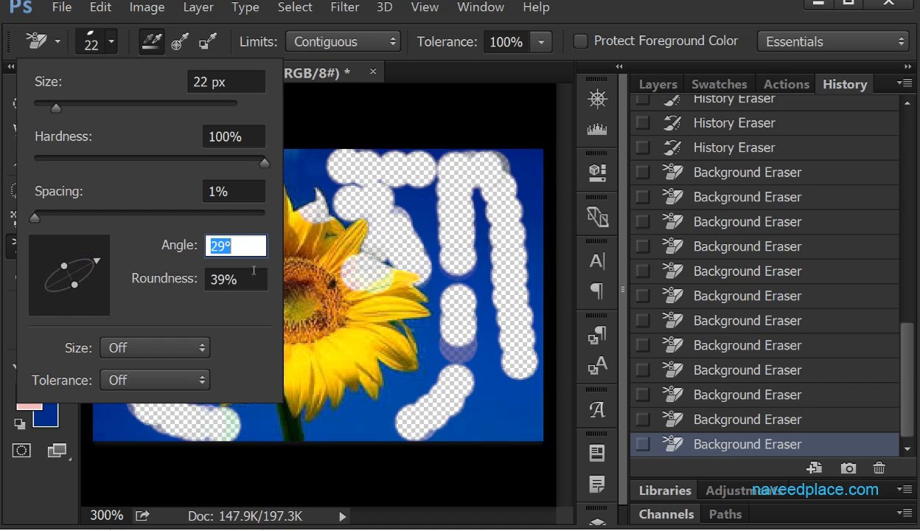
left_click_drag(416, 267, 413, 313)
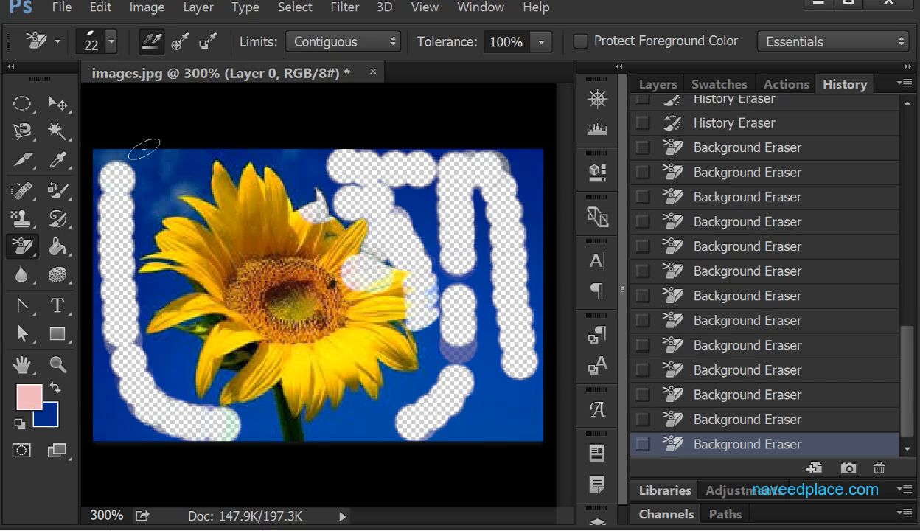
mouse_move(154, 168)
left_mouse_down()
mouse_move(148, 156)
mouse_move(153, 170)
left_mouse_up()
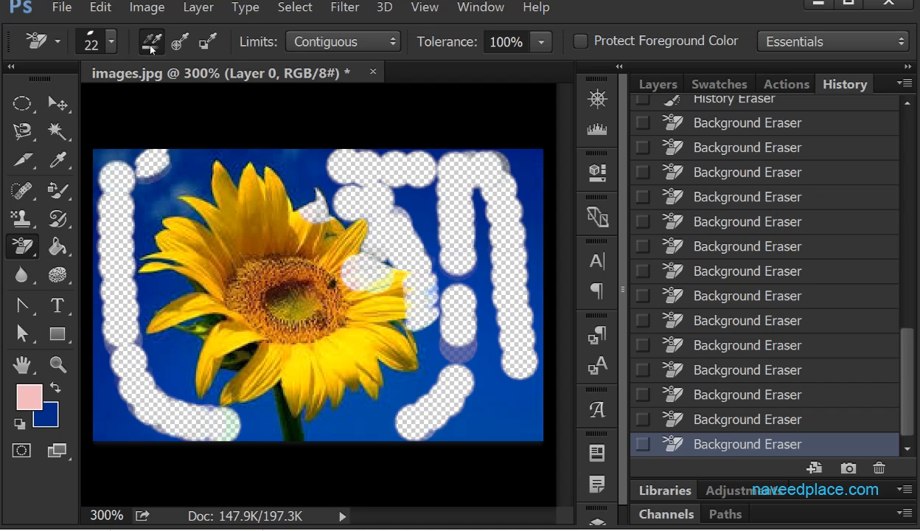
- Set the sampling to Background Swatch and erase the blue background around the flower's lower-left petals
left_click(205, 42)
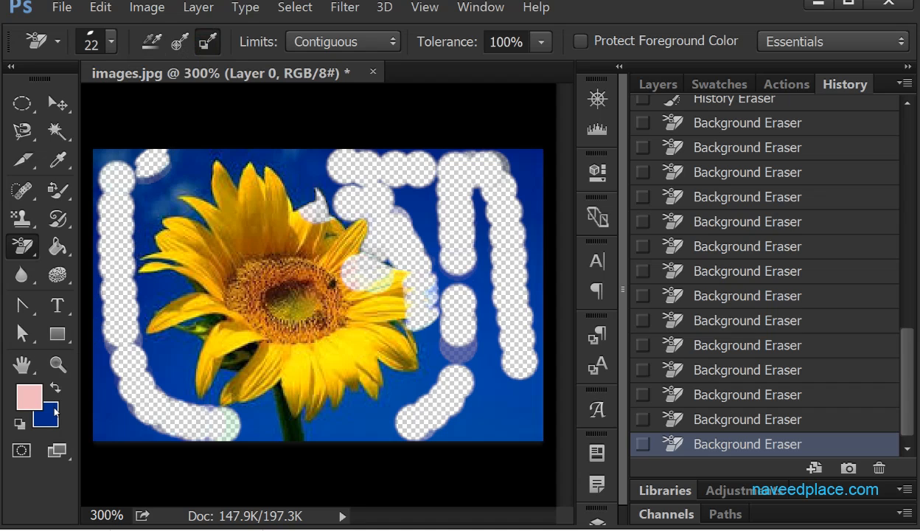
mouse_move(190, 345)
left_mouse_down()
mouse_move(171, 399)
mouse_move(131, 297)
mouse_move(129, 410)
left_mouse_up()
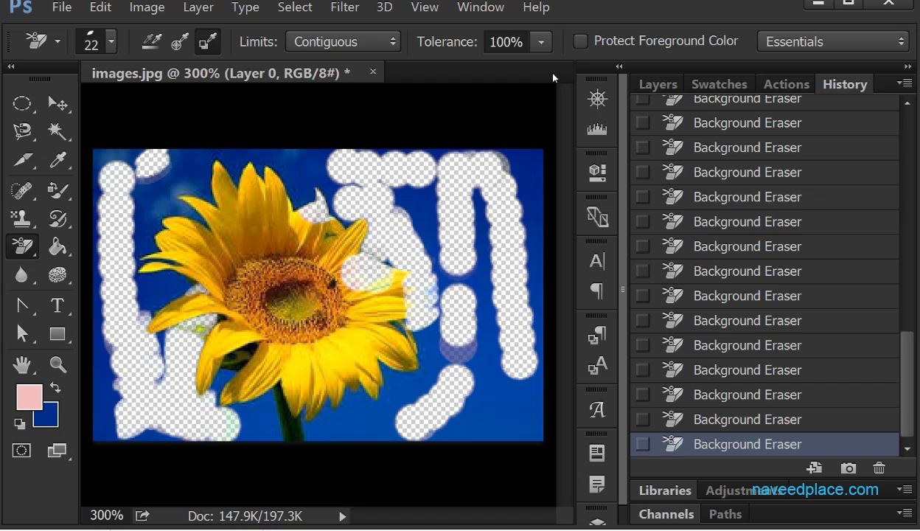
- Restore the whole image using the Eraser Tool with Erase to History, and duplicate Layer 0 with the original hidden
left_click(95, 245)
mouse_move(384, 214)
left_mouse_down()
mouse_move(162, 173)
mouse_move(129, 310)
mouse_move(132, 290)
mouse_move(98, 326)
mouse_move(402, 413)
mouse_move(424, 391)
mouse_move(457, 421)
mouse_move(177, 374)
mouse_move(111, 318)
mouse_move(354, 273)
mouse_move(148, 191)
mouse_move(113, 162)
mouse_move(526, 160)
mouse_move(357, 173)
mouse_move(379, 281)
mouse_move(411, 224)
mouse_move(457, 310)
mouse_move(487, 188)
mouse_move(504, 366)
mouse_move(520, 361)
left_mouse_up()
left_click(652, 83)
left_click_drag(749, 207, 850, 467)
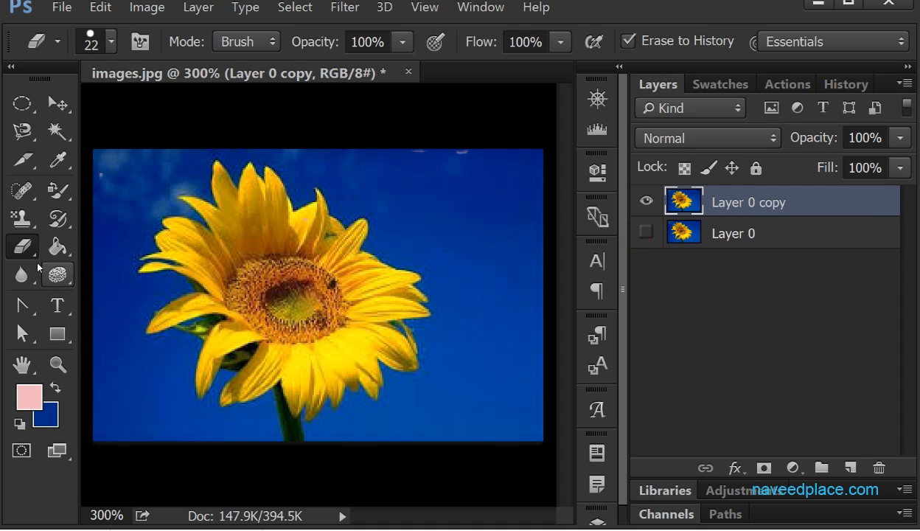
- Switch to the Background Eraser Tool, and set its brush angle to 87° and roundness to 100%
right_click(23, 246)
left_click(85, 264)
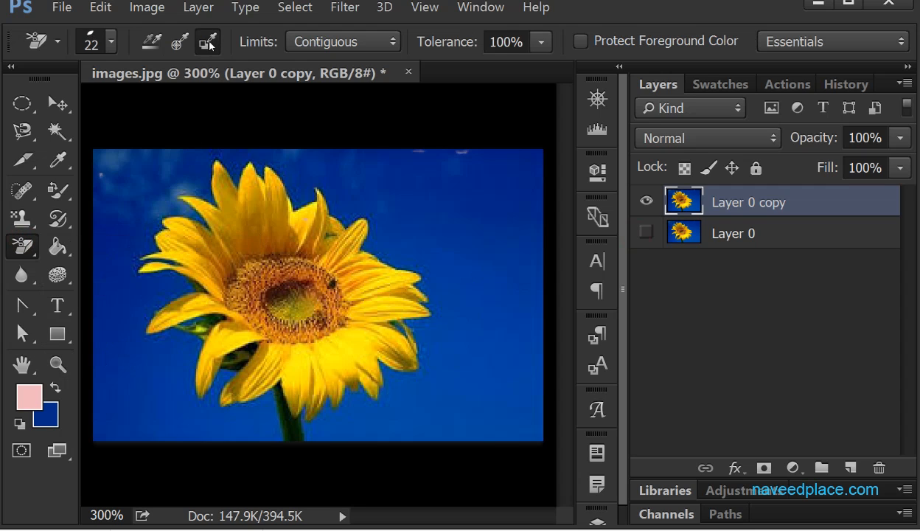
left_click(112, 41)
left_click_drag(86, 264, 71, 243)
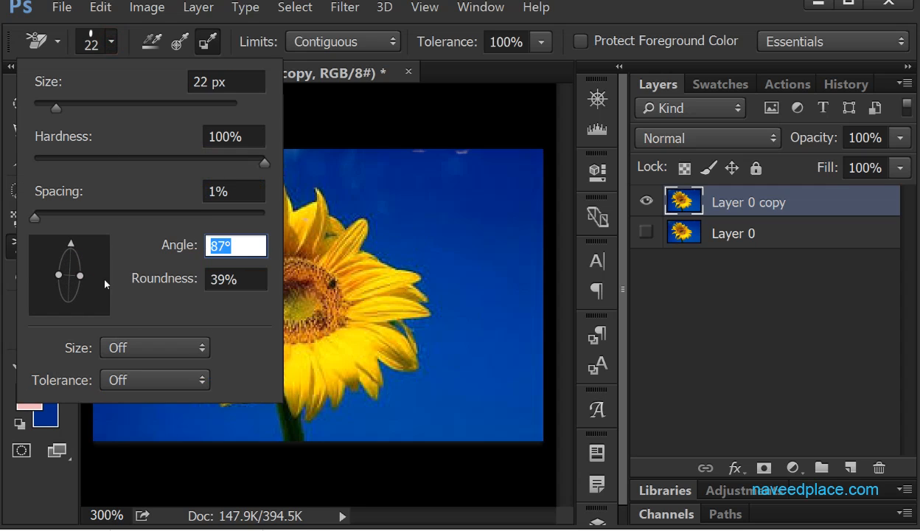
left_click_drag(80, 275, 96, 275)
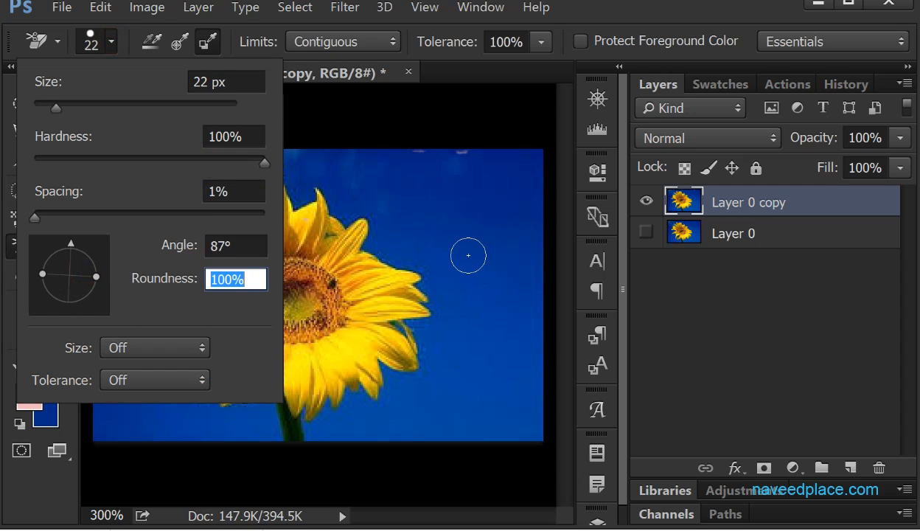
- Erase most of the blue background around the sunflower on Layer 0 copy with the Background Eraser Tool
left_click(468, 255)
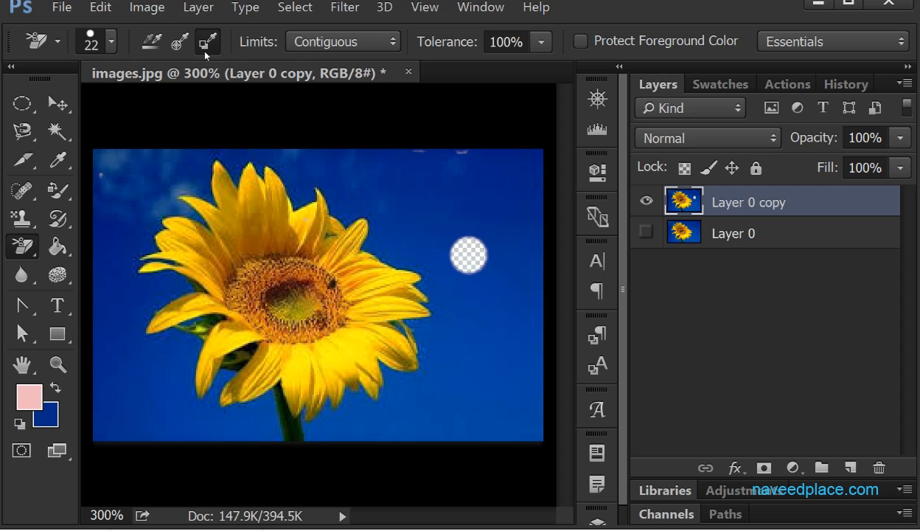
mouse_move(420, 163)
left_mouse_down()
mouse_move(313, 228)
mouse_move(406, 228)
mouse_move(441, 256)
mouse_move(197, 325)
mouse_move(181, 346)
mouse_move(421, 377)
mouse_move(181, 369)
mouse_move(234, 272)
mouse_move(307, 248)
mouse_move(283, 277)
mouse_move(219, 196)
mouse_move(254, 449)
mouse_move(347, 454)
mouse_move(211, 445)
mouse_move(246, 435)
mouse_move(189, 439)
mouse_move(313, 428)
mouse_move(235, 410)
mouse_move(361, 388)
mouse_move(634, 416)
mouse_move(484, 418)
mouse_move(496, 398)
mouse_move(392, 333)
mouse_move(382, 238)
mouse_move(345, 400)
mouse_move(452, 392)
mouse_move(411, 366)
mouse_move(544, 199)
mouse_move(537, 156)
mouse_move(524, 286)
mouse_move(509, 304)
mouse_move(501, 238)
left_mouse_up()
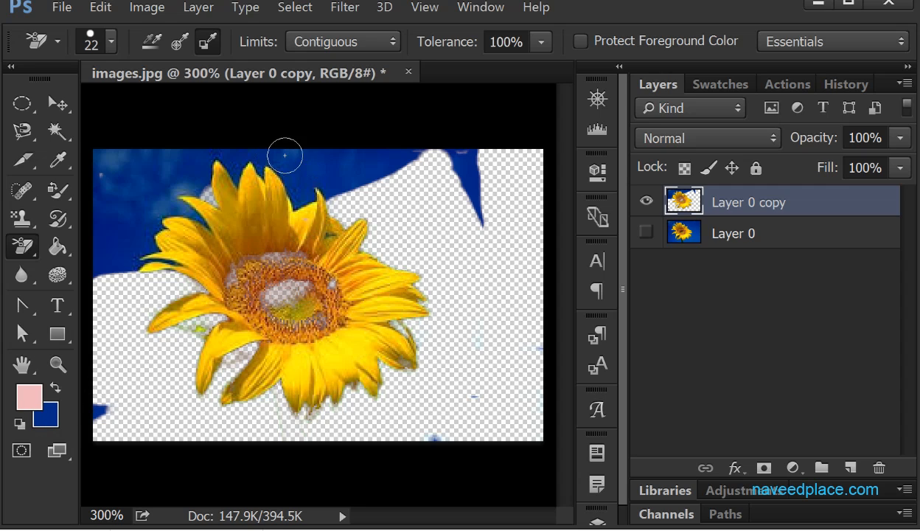
mouse_move(320, 167)
left_mouse_down()
mouse_move(107, 177)
mouse_move(107, 213)
left_mouse_up()
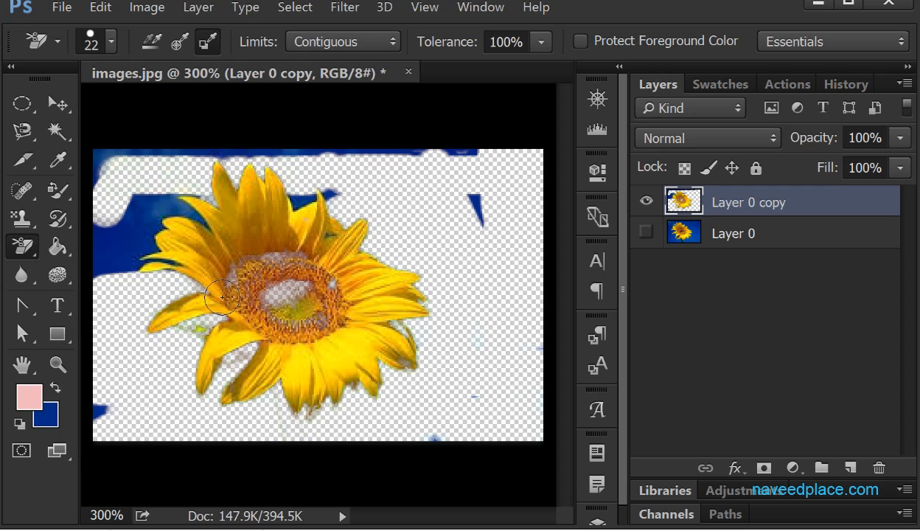
- Undo the background erasing and replace Layer 0 copy with a fresh duplicate of Layer 0, keeping the original hidden
key("ctrl+alt+z")
key("ctrl+alt+z")
key("ctrl+alt+z")
key("ctrl+alt+z")
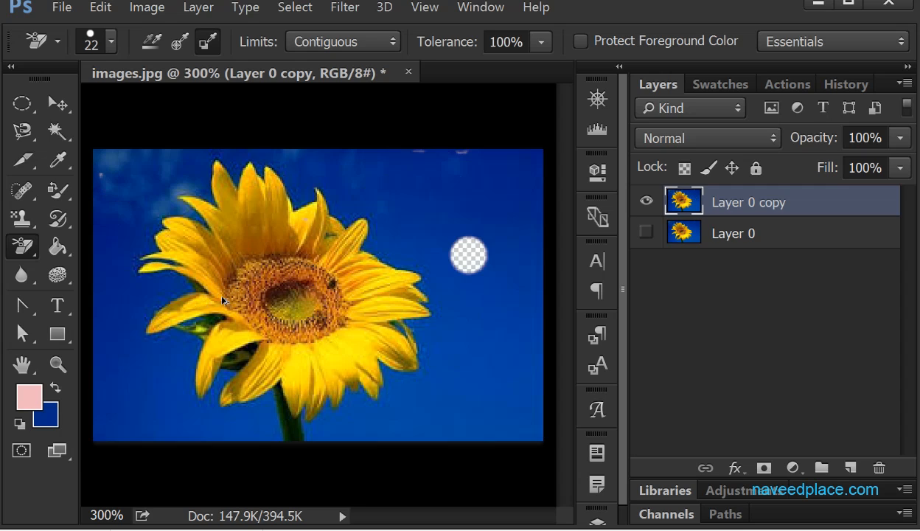
key("Delete")
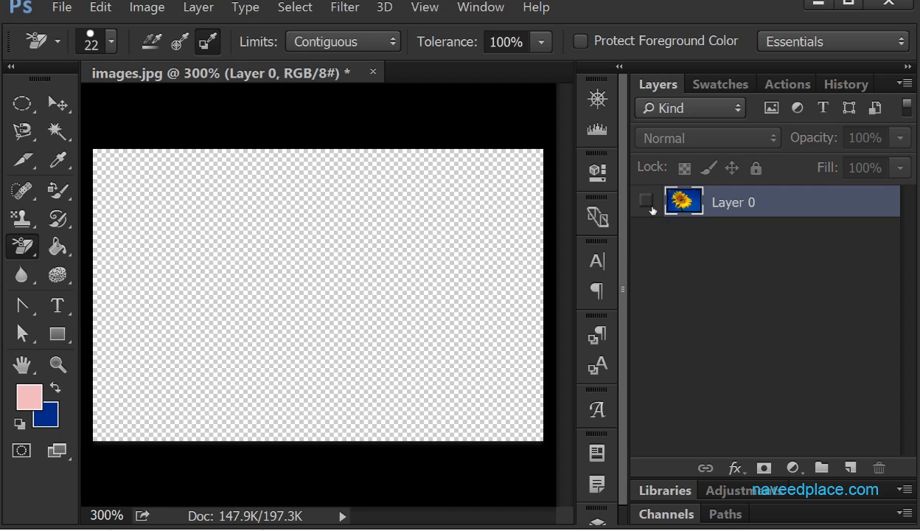
left_click(646, 199)
left_click_drag(683, 202, 850, 467)
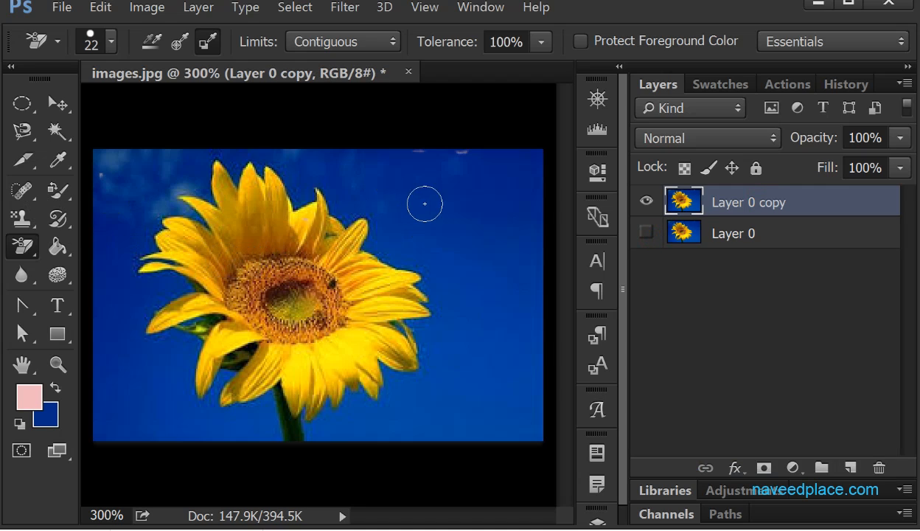
- Sample the blue background as the foreground colour with the Eyedropper Tool
left_click(66, 158)
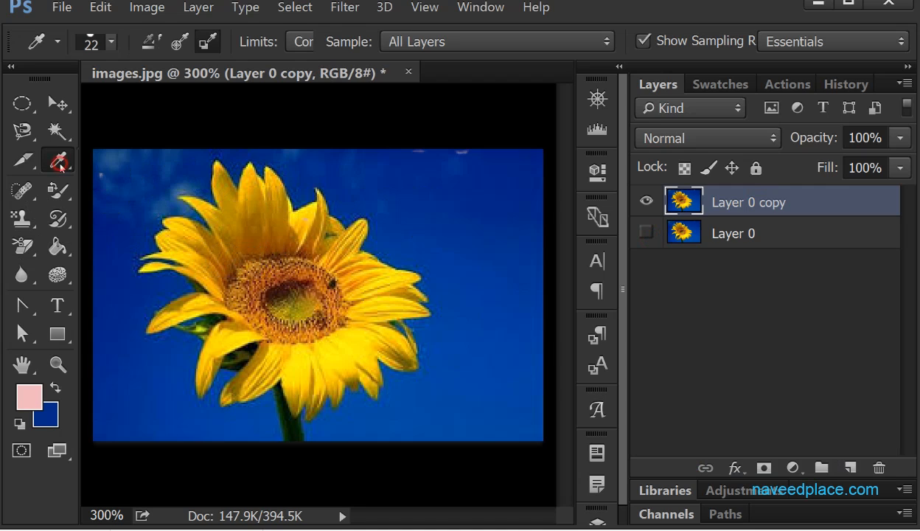
left_click(127, 167)
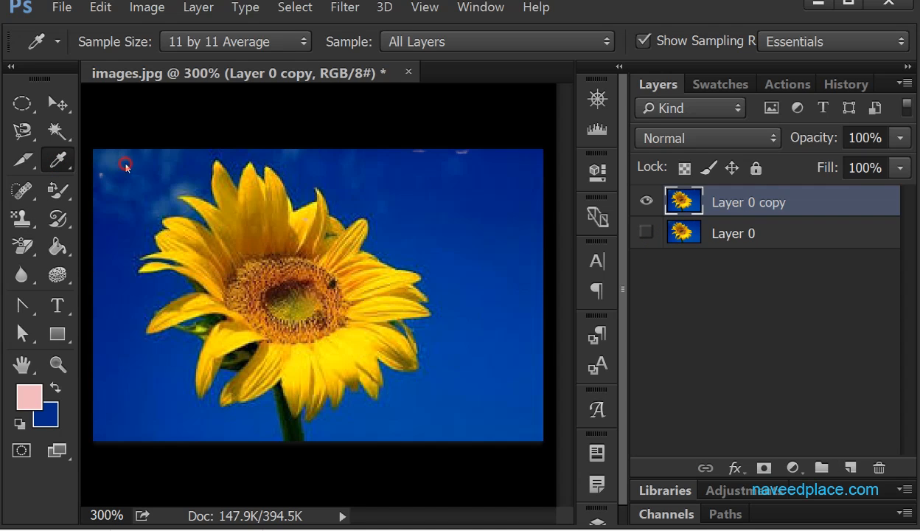
left_click(125, 164)
left_click(454, 178)
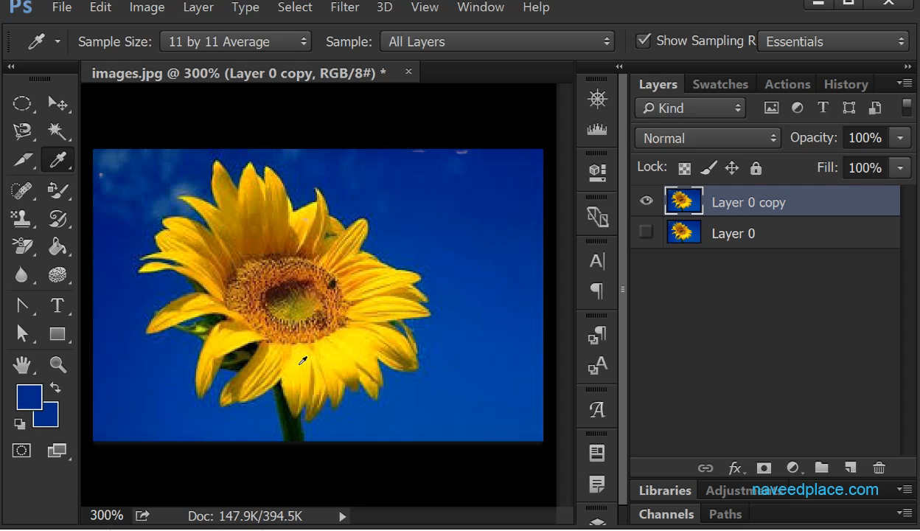
- Sample the yellow of a lower petal with the Eyedropper Tool and make it the background colour, with blue as the foreground
right_click(66, 162)
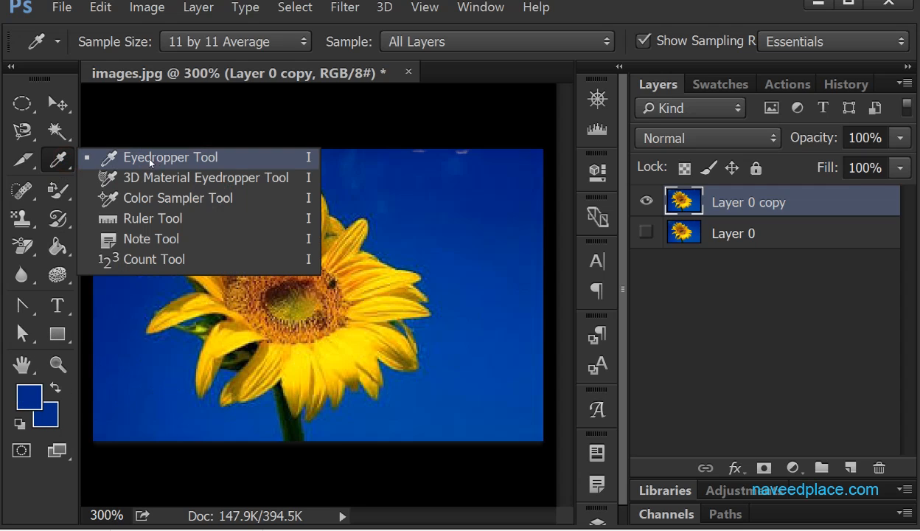
left_click(151, 156)
left_click(322, 349)
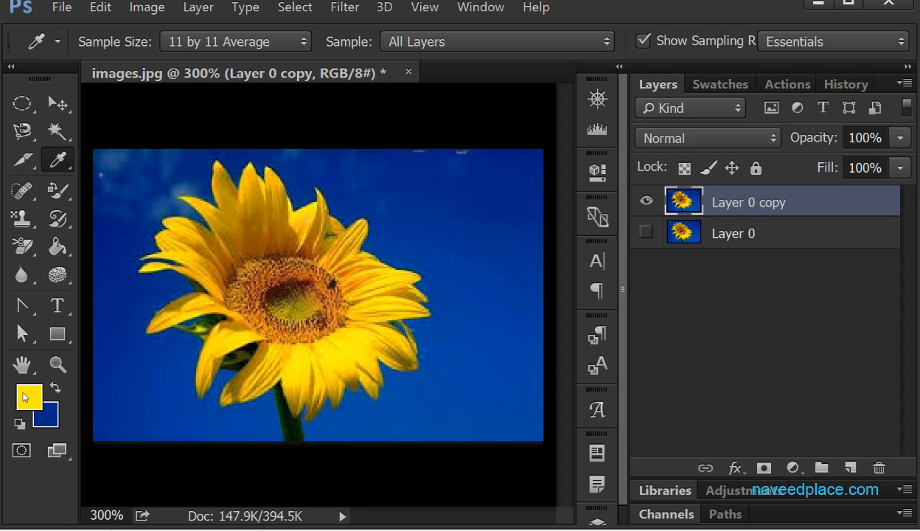
left_click(55, 388)
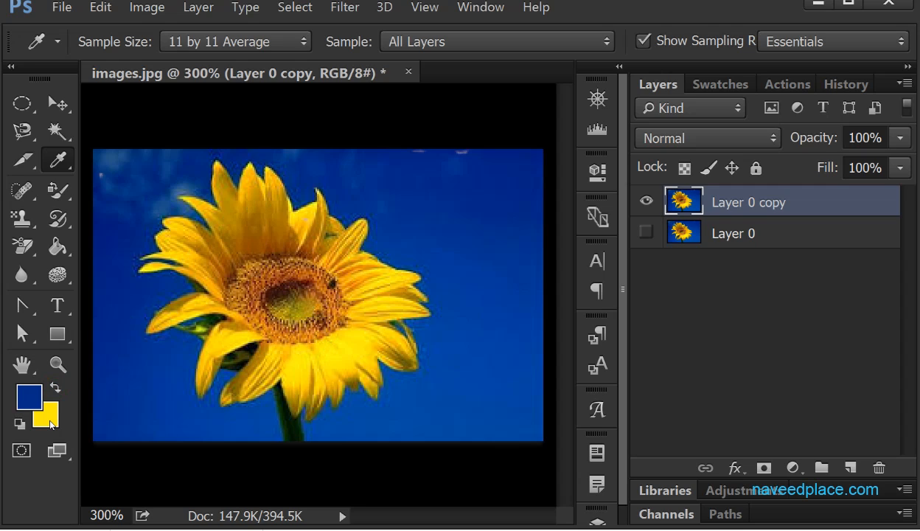
left_click(55, 388)
left_click(56, 389)
- Erase the yellow petals and the flower's centre on Layer 0 copy with the Background Eraser Tool
left_click(57, 190)
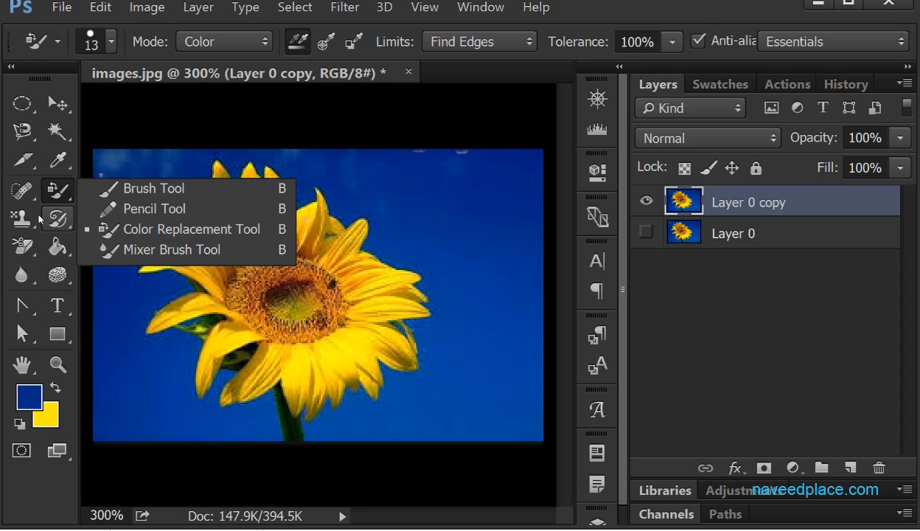
left_click(22, 247)
left_click(136, 261)
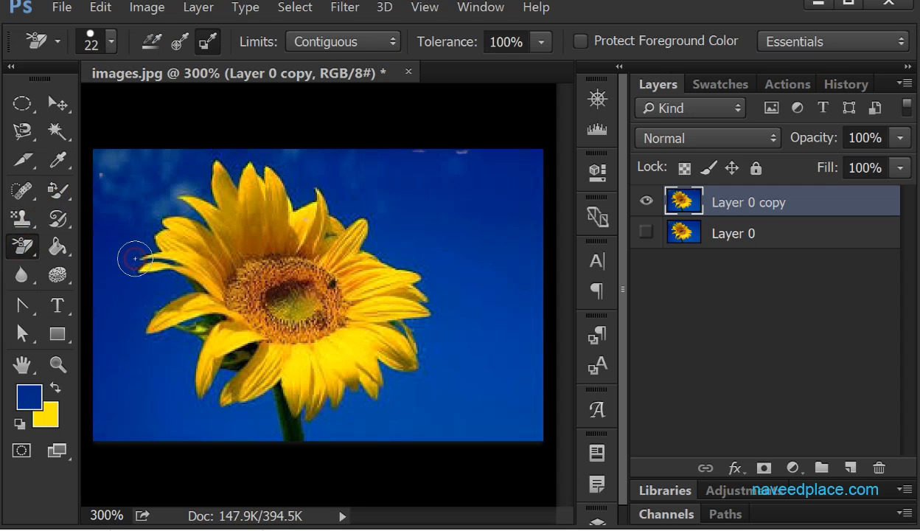
mouse_move(177, 267)
left_mouse_down()
mouse_move(330, 252)
mouse_move(346, 230)
mouse_move(332, 217)
mouse_move(262, 214)
mouse_move(338, 255)
mouse_move(153, 315)
mouse_move(269, 347)
left_mouse_up()
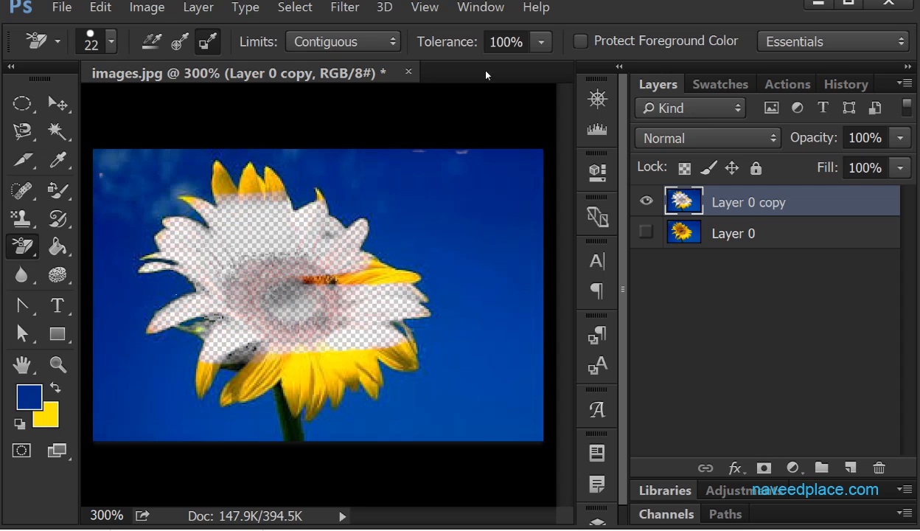
- Enter Quick Mask mode and try to erase the remaining lower petals on Layer 0 copy
key("q")
left_click(299, 350)
left_click(492, 210)
left_click(287, 358)
left_click(492, 210)
left_click(334, 373)
left_click(493, 211)
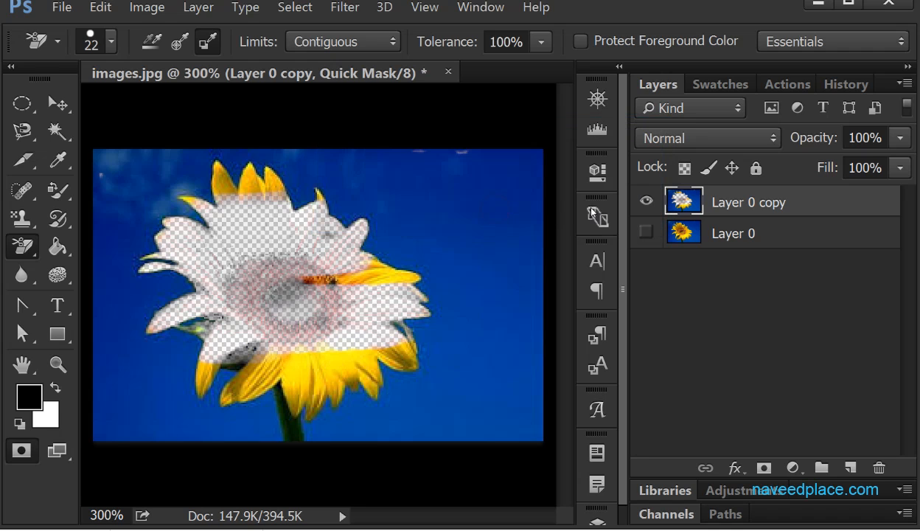
- Swap the foreground and background colours in Quick Mask mode and switch to the Eyedropper Tool
left_click(58, 386)
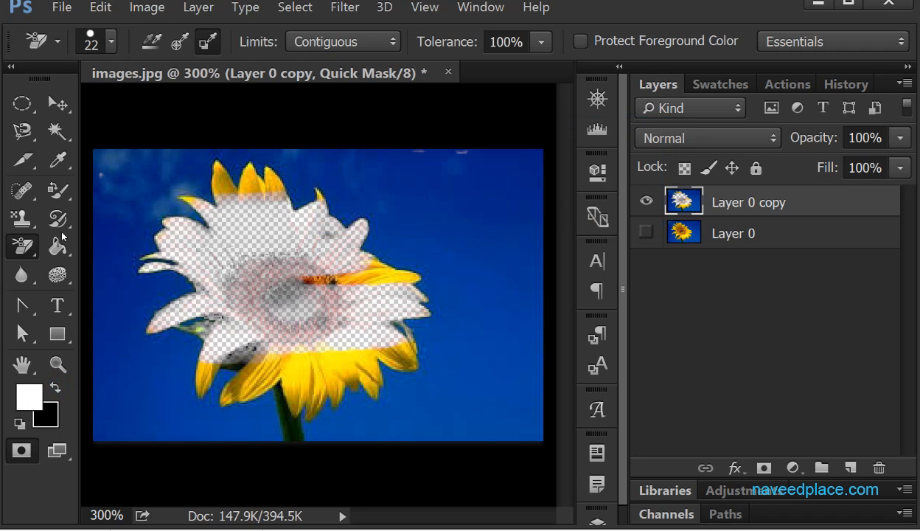
left_click(20, 245)
left_click(58, 190)
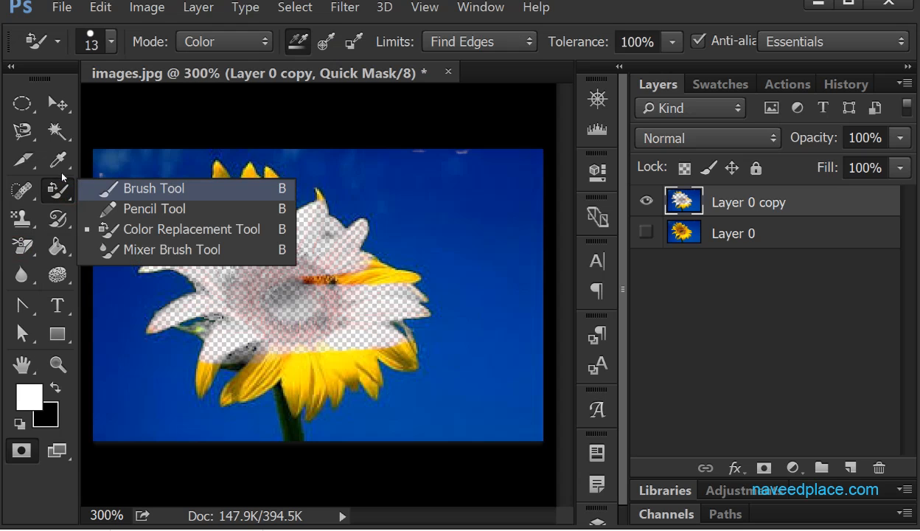
left_click(58, 163)
left_click(147, 157)
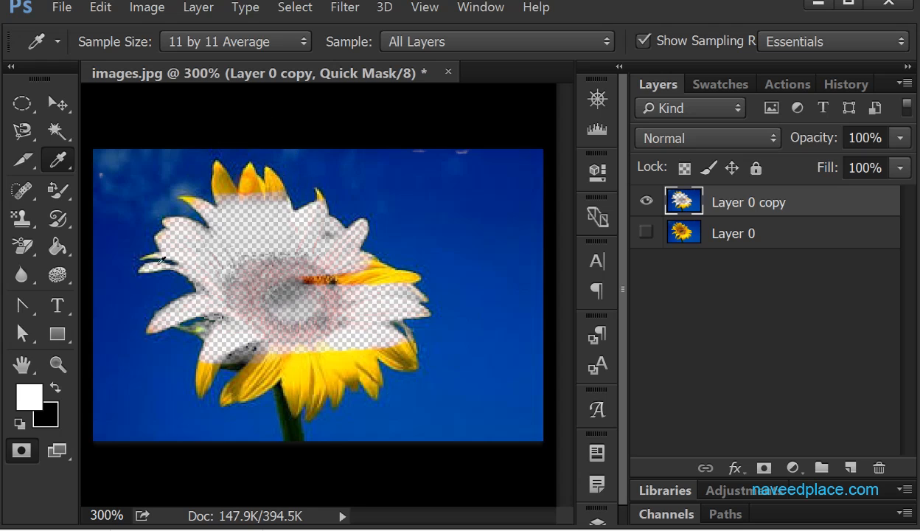
- Select Layer 0, show it with Layer 0 copy hidden, and leave Quick Mask mode
left_click(676, 238)
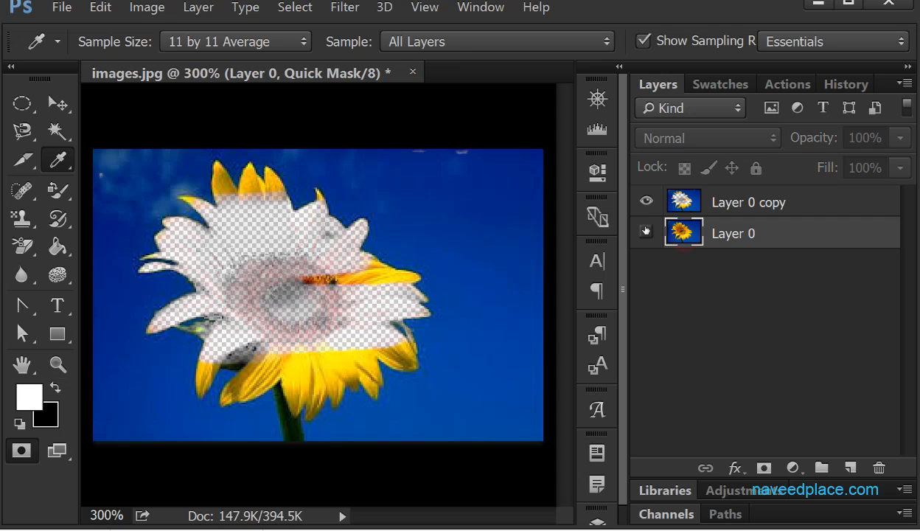
left_click(645, 233)
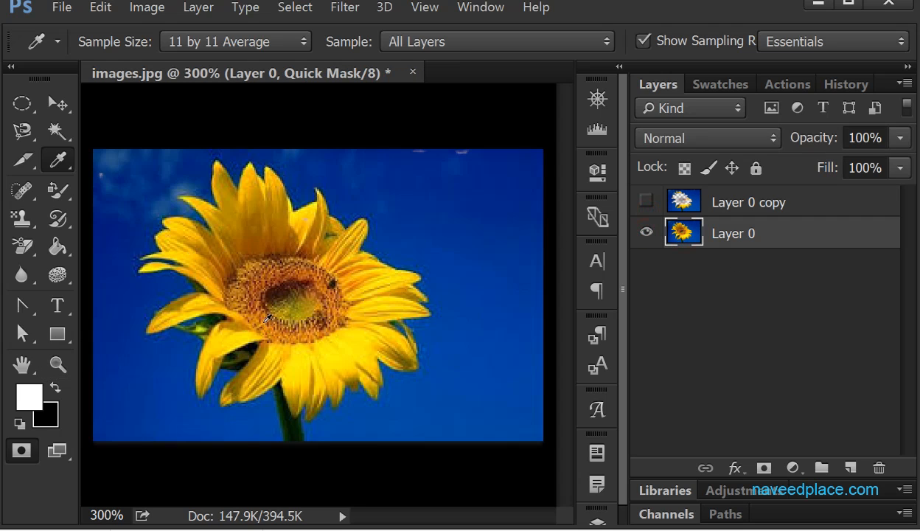
left_click(236, 330)
left_click(17, 447)
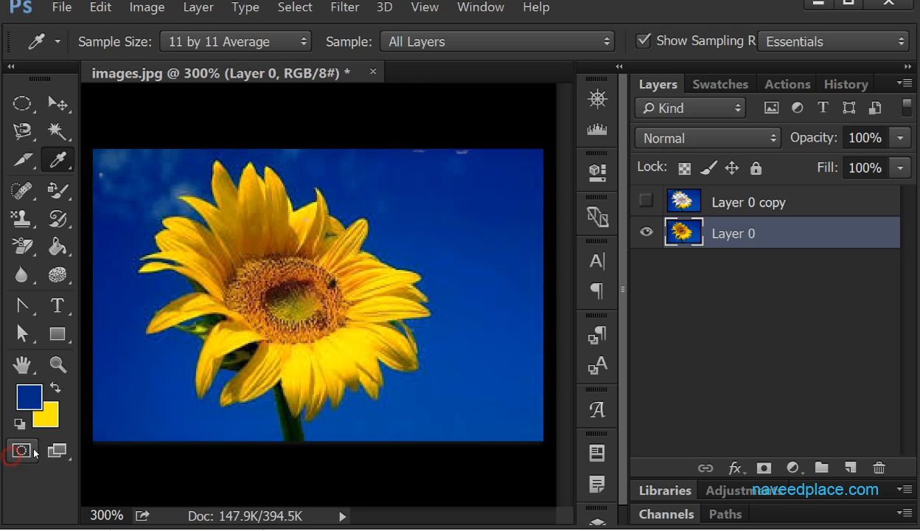
- Erase the yellow petals, flower centre and stem on Layer 0 with the Background Eraser Tool
left_click(24, 246)
left_click(114, 267)
mouse_move(397, 345)
left_mouse_down()
mouse_move(445, 325)
mouse_move(206, 368)
mouse_move(317, 420)
mouse_move(391, 368)
mouse_move(391, 236)
mouse_move(353, 288)
mouse_move(317, 244)
mouse_move(214, 317)
mouse_move(261, 281)
mouse_move(185, 295)
mouse_move(162, 317)
mouse_move(236, 199)
mouse_move(199, 221)
left_mouse_up()
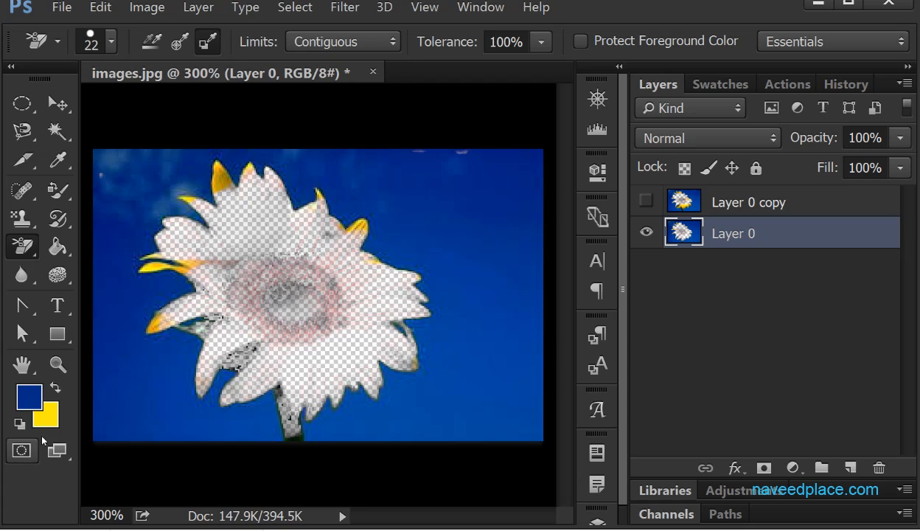
- Erase the remaining yellow petal tips along the flower's left, right and upper edges on Layer 0
left_click(22, 450)
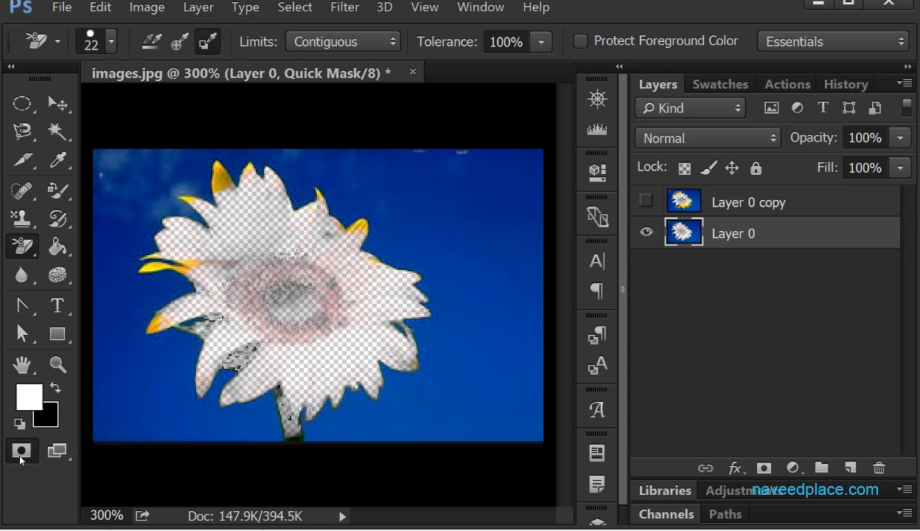
left_click(21, 451)
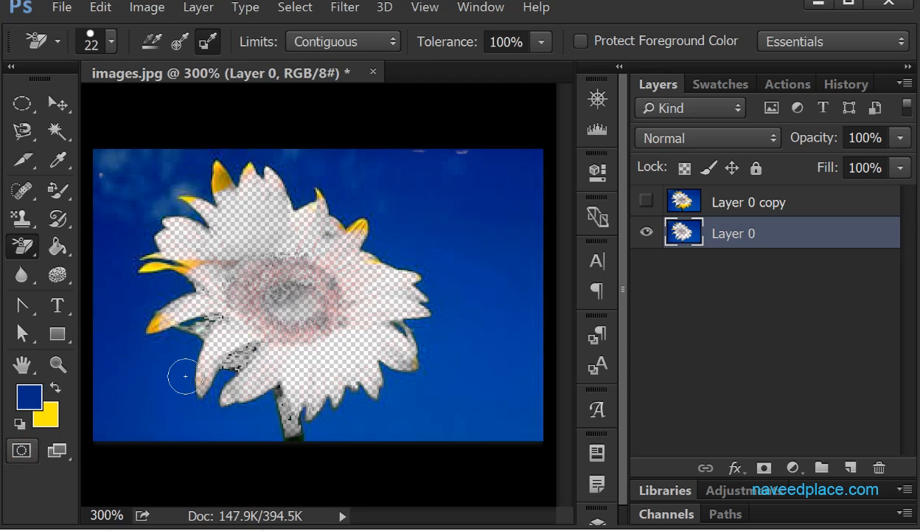
mouse_move(160, 322)
left_mouse_down()
mouse_move(104, 285)
mouse_move(123, 264)
mouse_move(162, 251)
left_mouse_up()
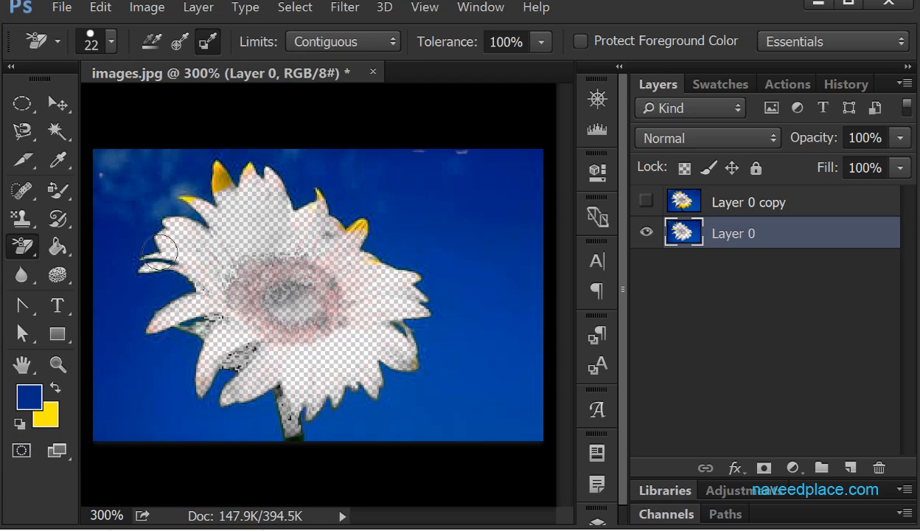
left_click_drag(361, 252, 351, 253)
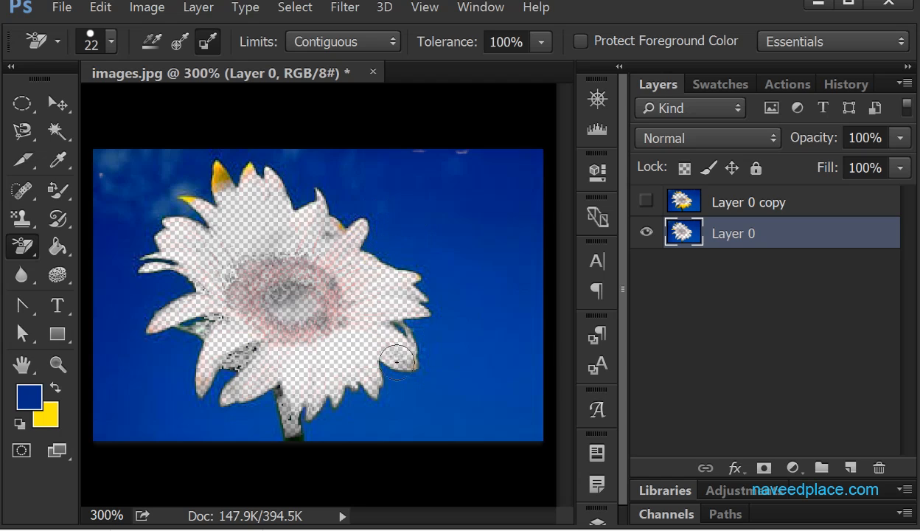
mouse_move(284, 159)
left_mouse_down()
mouse_move(258, 150)
mouse_move(228, 161)
mouse_move(243, 184)
mouse_move(227, 207)
left_mouse_up()
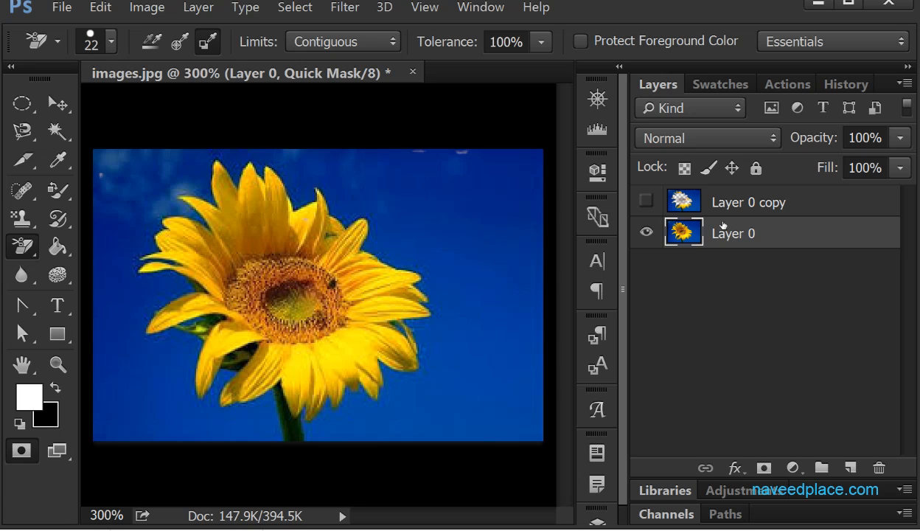
- Duplicate the restored Layer 0, hide the duplicate, and select the original layer
left_click_drag(722, 225, 849, 466)
left_click(646, 234)
left_click(693, 270)
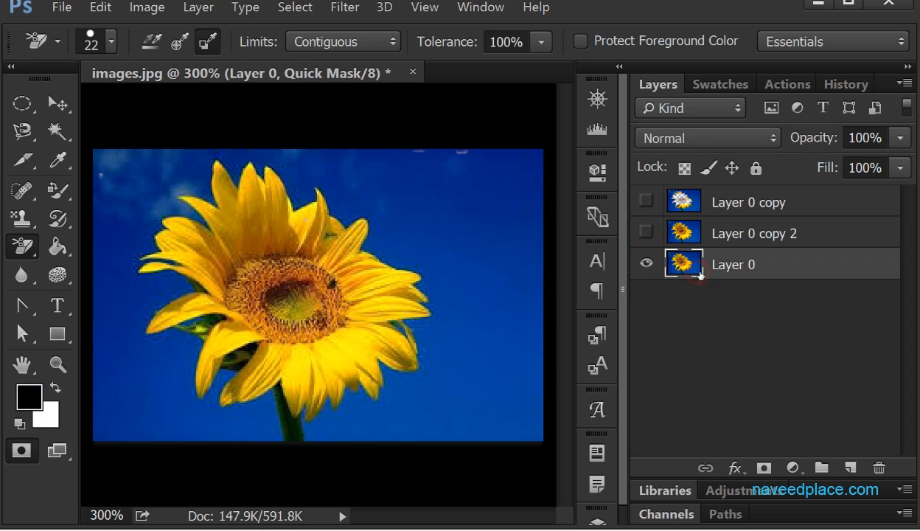
- Set the Background Eraser's sampling to Continuous and try to erase the blue background near the upper-right petals
left_click(150, 45)
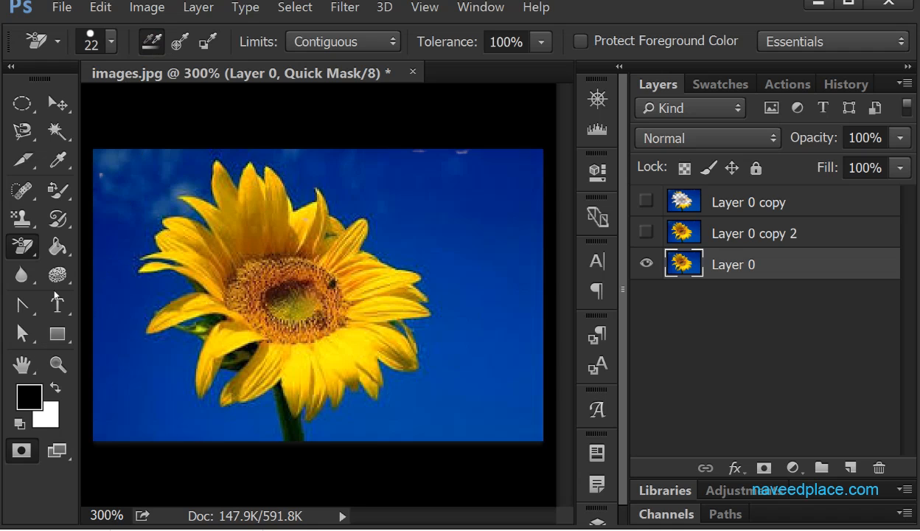
left_click(22, 246)
left_click(140, 263)
left_click(361, 196)
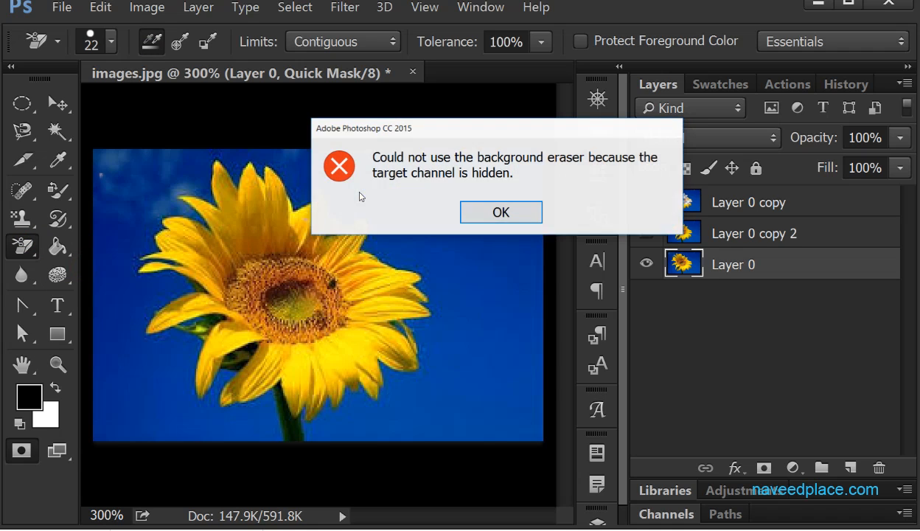
left_click(487, 211)
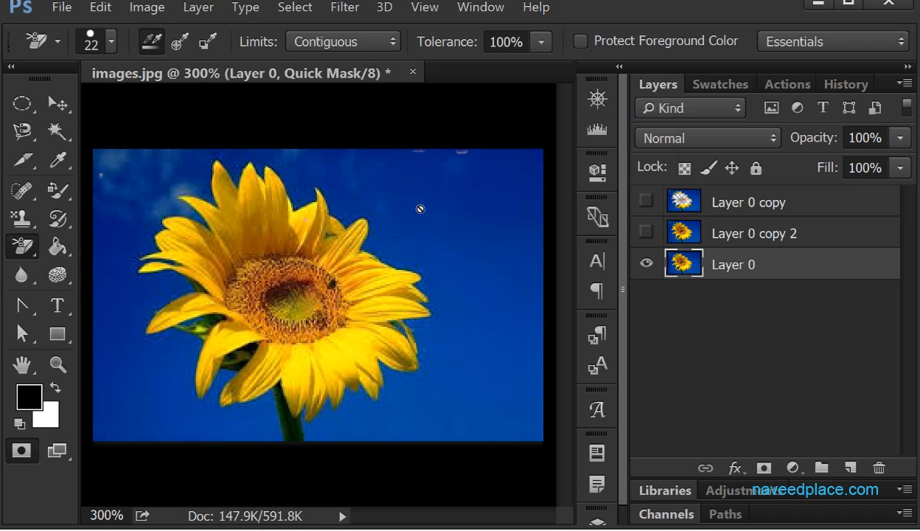
left_click(380, 200)
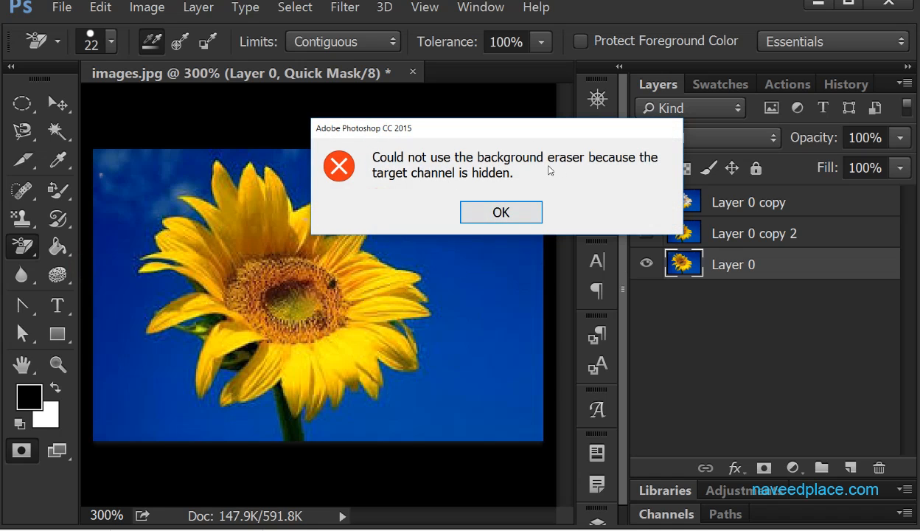
left_click(484, 214)
- Leave Quick Mask mode and erase a round spot of blue background above the upper-right petals on Layer 0
left_click(646, 266)
left_click(646, 266)
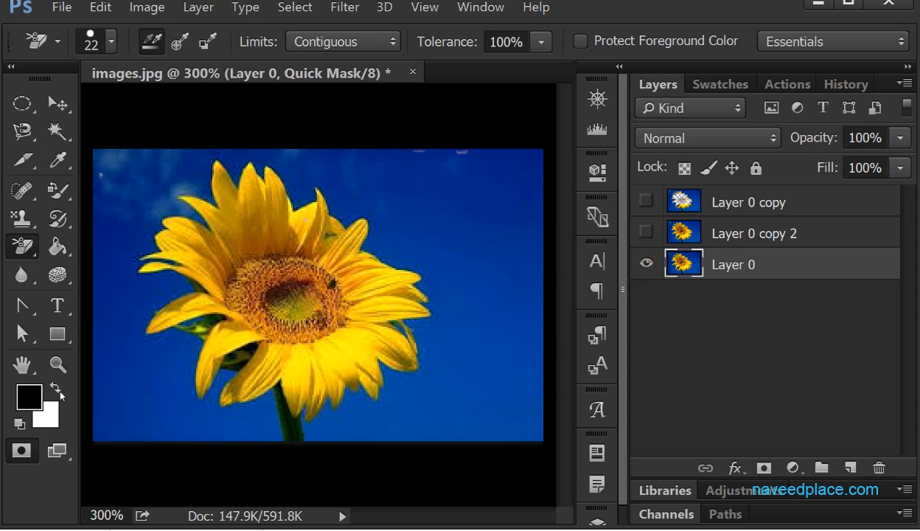
left_click(24, 452)
left_click(373, 196)
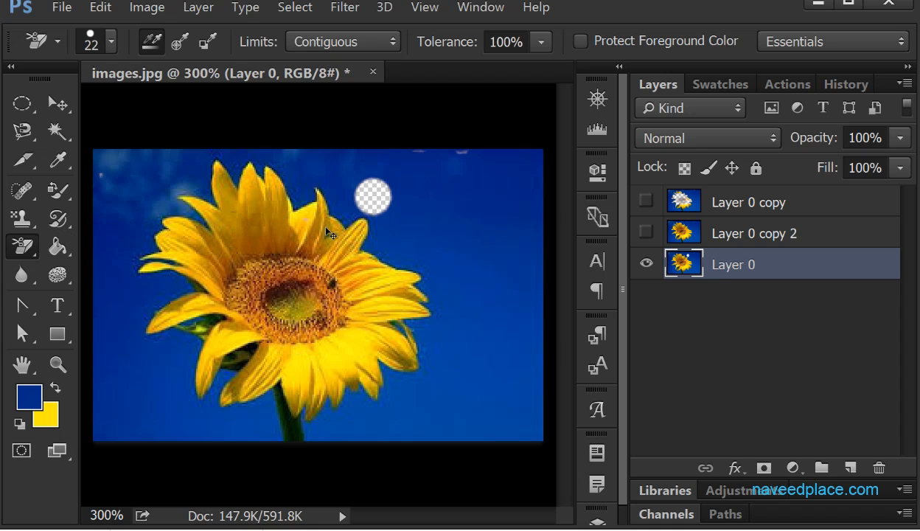
- Erase the blue background around the upper-right petals on Layer 0 with Continuous sampling
key("ctrl+plus")
key("ctrl+plus")
key("ctrl+plus")
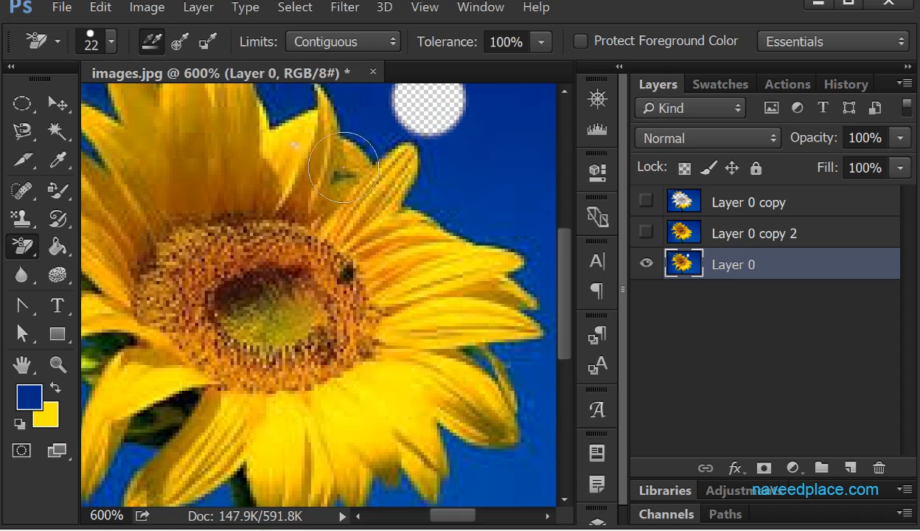
left_click(442, 166)
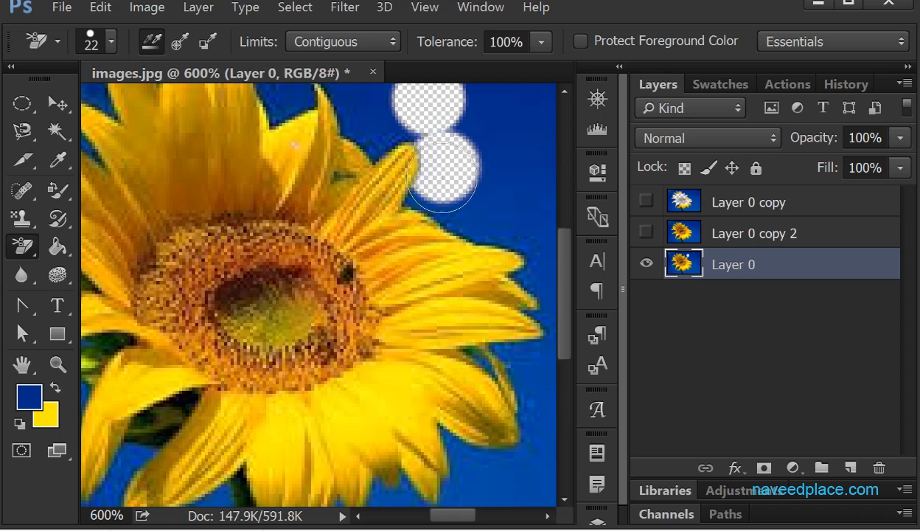
left_click(424, 199)
left_click_drag(425, 201, 461, 218)
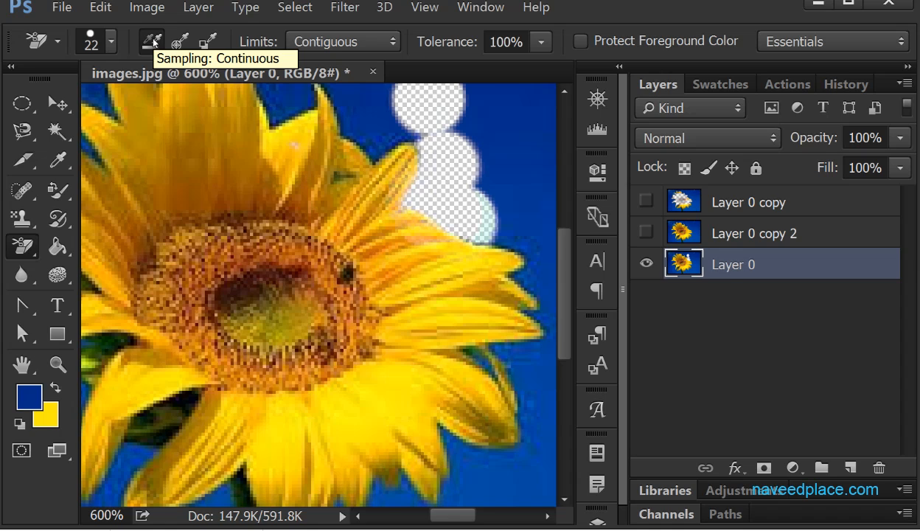
left_click_drag(368, 132, 383, 145)
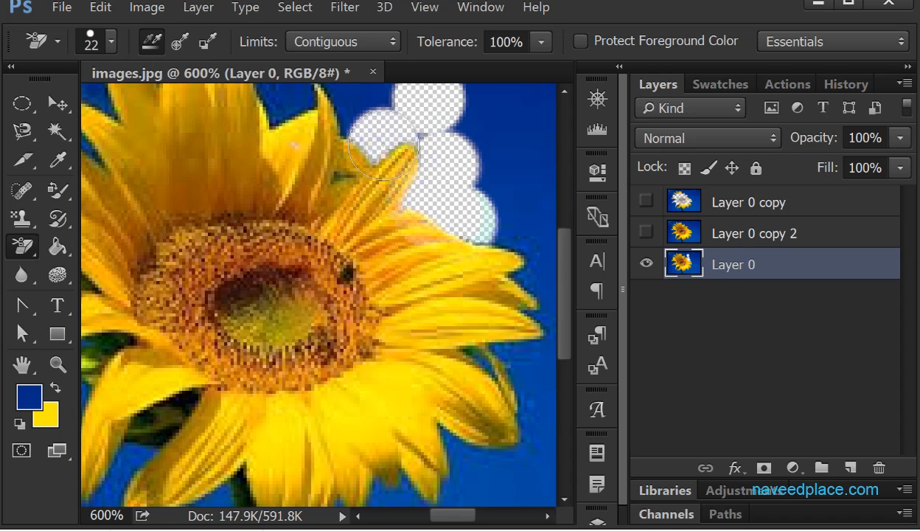
- Set the sampling to Once and erase the blue background between the upper petals, brushing across the petals and flower centre
left_click(185, 44)
mouse_move(282, 116)
left_mouse_down()
mouse_move(277, 104)
mouse_move(269, 147)
mouse_move(283, 315)
left_mouse_up()
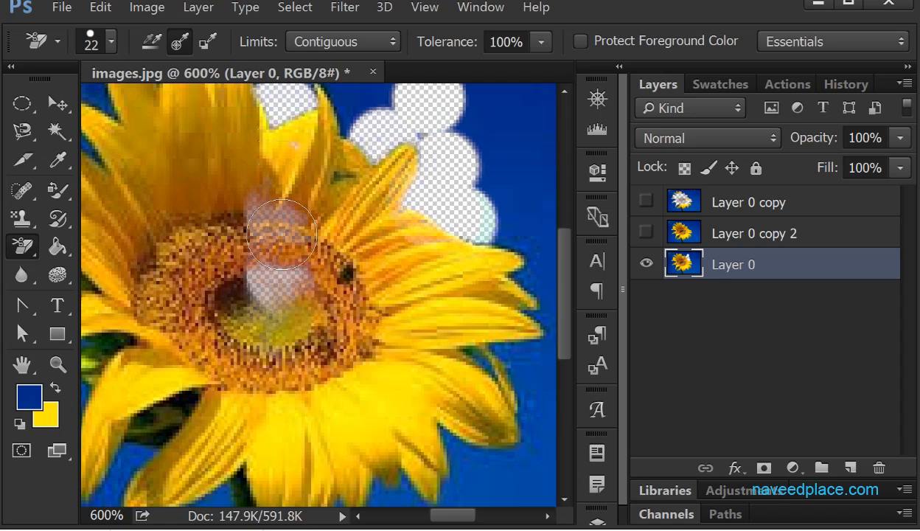
mouse_move(282, 159)
left_mouse_down()
mouse_move(347, 110)
mouse_move(368, 107)
left_mouse_up()
mouse_move(320, 122)
left_mouse_down()
mouse_move(293, 100)
mouse_move(281, 104)
mouse_move(276, 192)
mouse_move(277, 114)
left_mouse_up()
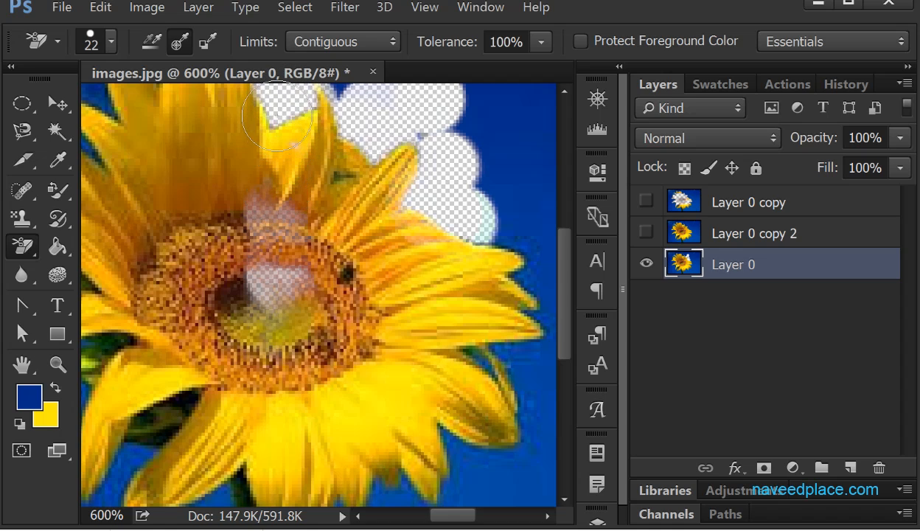
- Switch the sampling back to Continuous and erase from the blue background across the lower-right petals
left_click(151, 44)
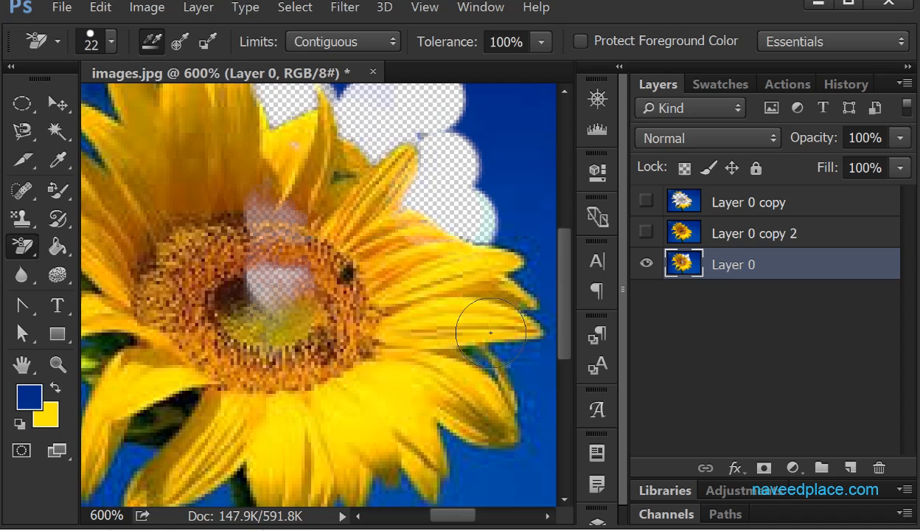
left_click(507, 366)
left_click_drag(507, 367, 434, 352)
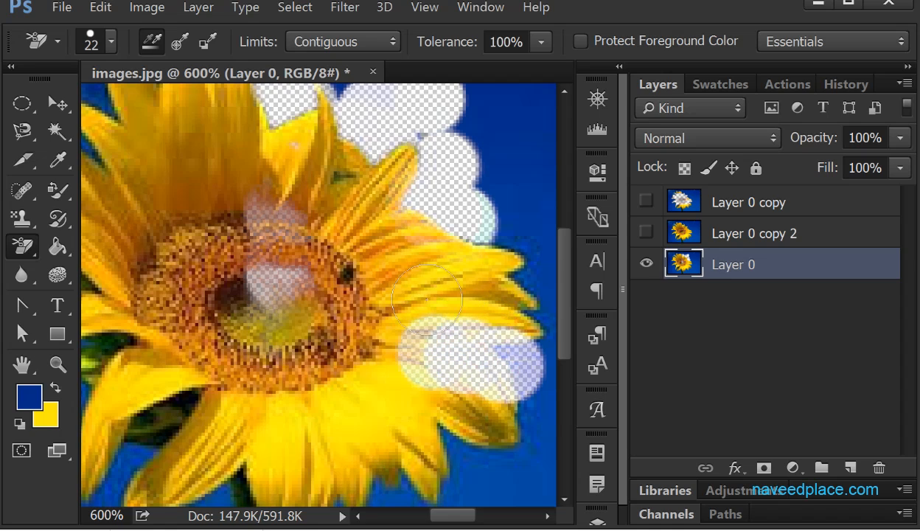
- Set the sampling to Once and erase the blue background around the tips of the right and lower-right petals
left_click(181, 45)
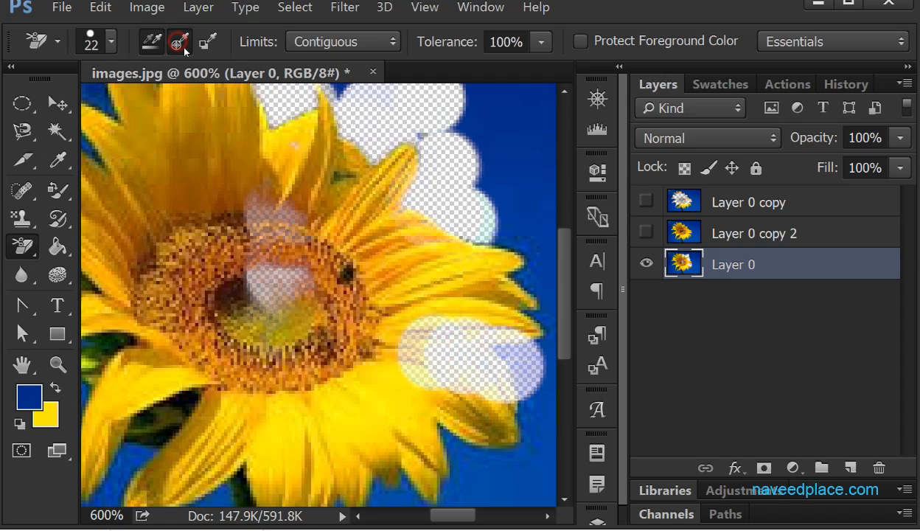
left_click(538, 270)
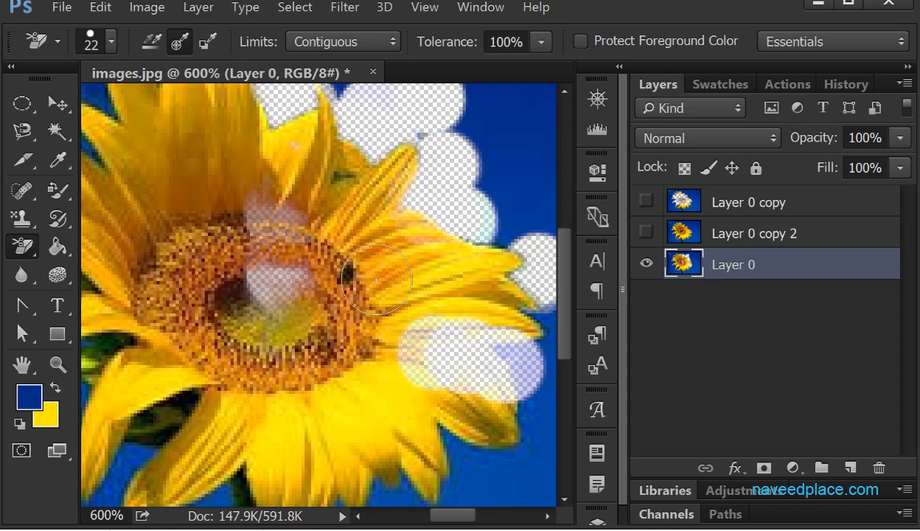
left_click_drag(542, 177, 471, 230)
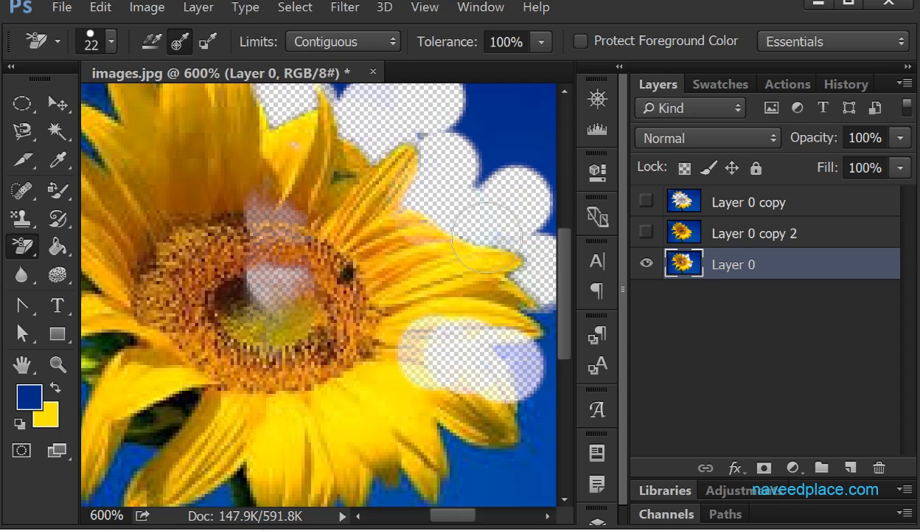
mouse_move(424, 454)
left_mouse_down()
mouse_move(432, 476)
mouse_move(420, 493)
mouse_move(442, 516)
mouse_move(545, 442)
mouse_move(531, 339)
mouse_move(494, 301)
left_mouse_up()
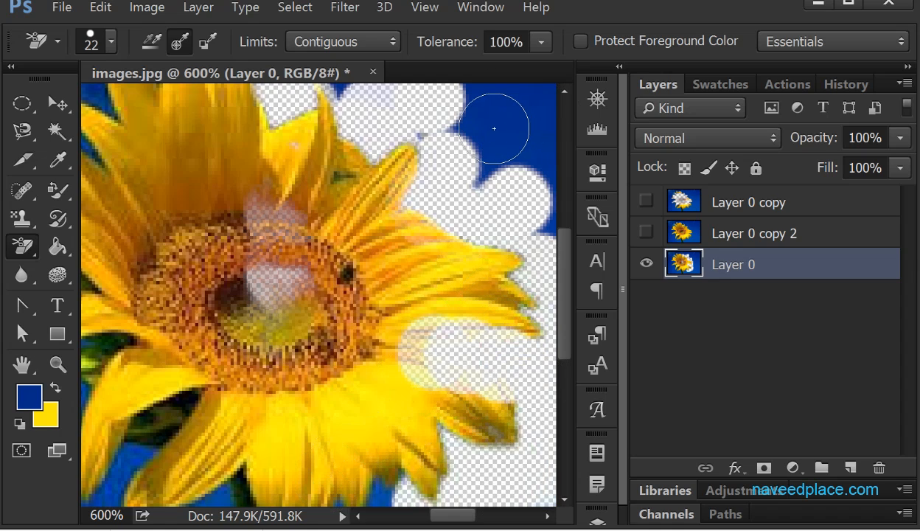
- Return to Continuous sampling and erase the petals below the long upper-right petal, inward to the flower centre
left_click(150, 43)
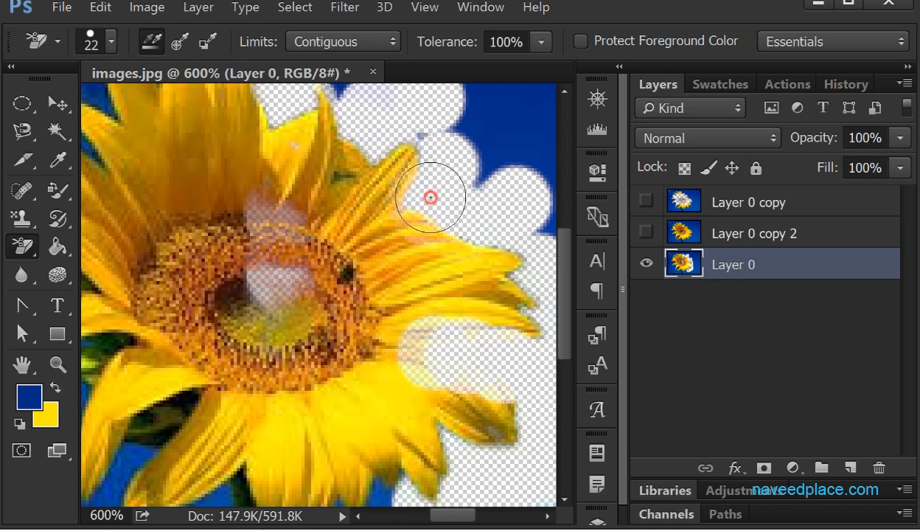
left_click_drag(431, 196, 427, 229)
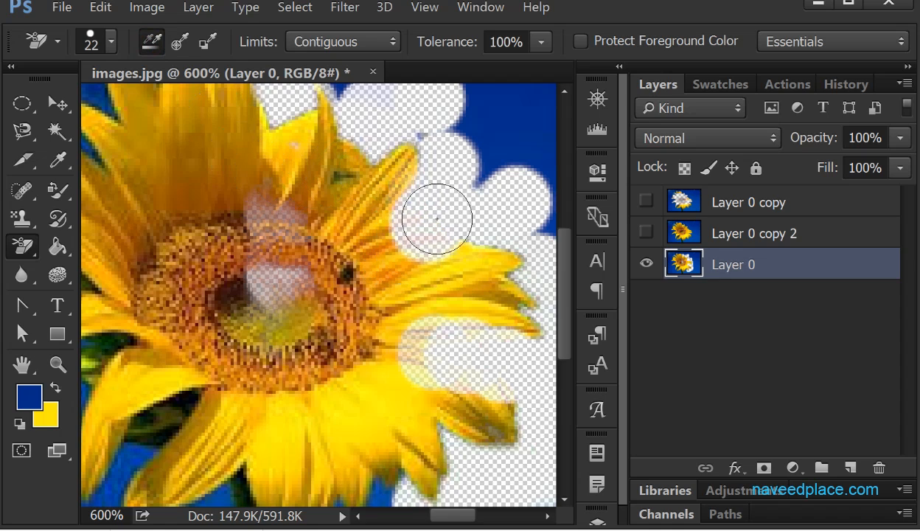
left_click(410, 238)
left_click_drag(411, 239, 387, 268)
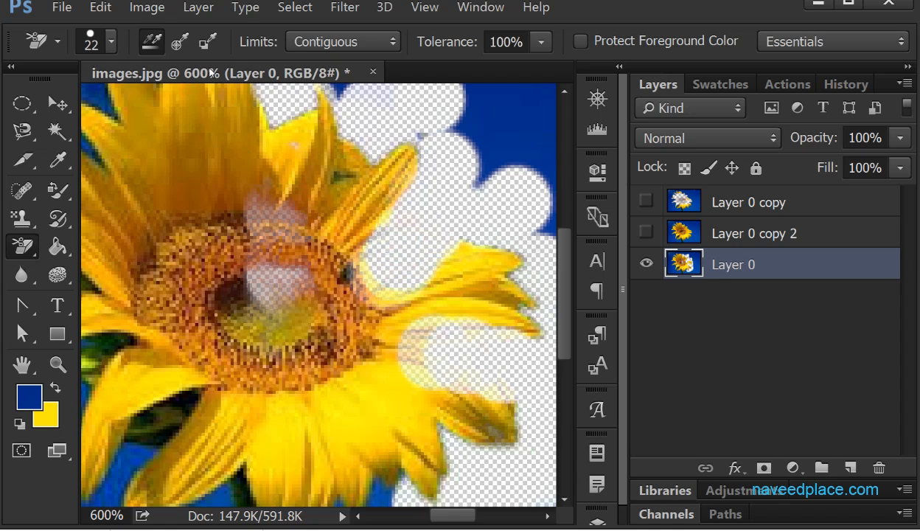
- Set the sampling to Once and erase the remaining upper-right background, the lower-left gaps, and much of the upper petals and centre
left_click(180, 42)
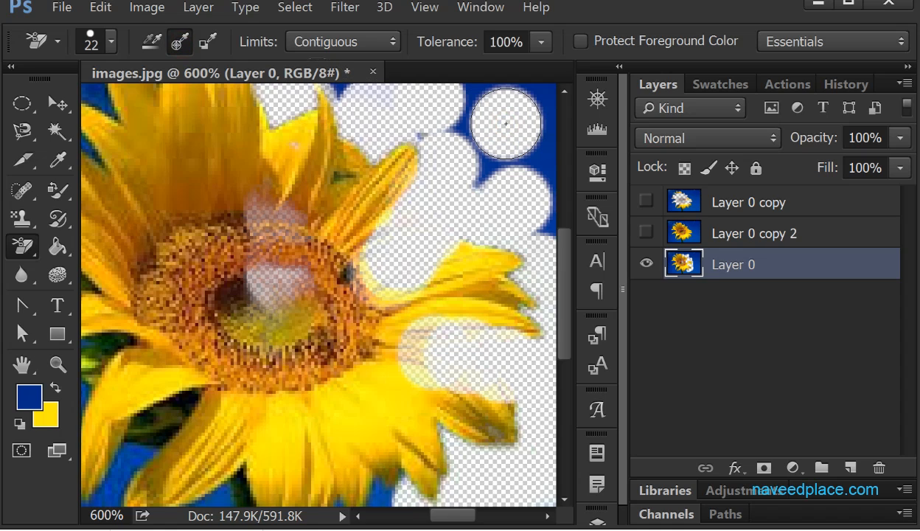
mouse_move(506, 124)
left_mouse_down()
mouse_move(480, 177)
mouse_move(427, 187)
mouse_move(325, 177)
mouse_move(390, 163)
mouse_move(224, 217)
mouse_move(169, 333)
mouse_move(227, 229)
mouse_move(91, 286)
mouse_move(216, 209)
mouse_move(144, 236)
mouse_move(243, 422)
mouse_move(423, 417)
mouse_move(190, 400)
left_mouse_up()
left_click(169, 422)
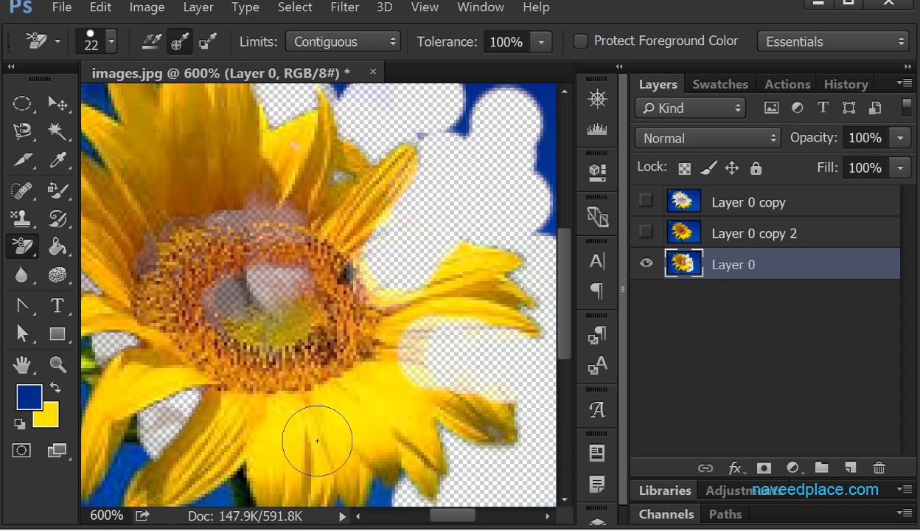
mouse_move(466, 127)
left_mouse_down()
mouse_move(485, 164)
mouse_move(492, 115)
mouse_move(490, 145)
mouse_move(550, 170)
mouse_move(555, 110)
mouse_move(548, 245)
mouse_move(544, 121)
mouse_move(454, 68)
mouse_move(473, 71)
mouse_move(240, 139)
mouse_move(349, 162)
mouse_move(255, 157)
mouse_move(270, 140)
mouse_move(149, 157)
mouse_move(82, 122)
mouse_move(124, 103)
mouse_move(150, 110)
mouse_move(120, 195)
mouse_move(82, 261)
mouse_move(134, 171)
mouse_move(146, 322)
mouse_move(177, 431)
mouse_move(309, 181)
mouse_move(303, 449)
mouse_move(211, 87)
left_mouse_up()
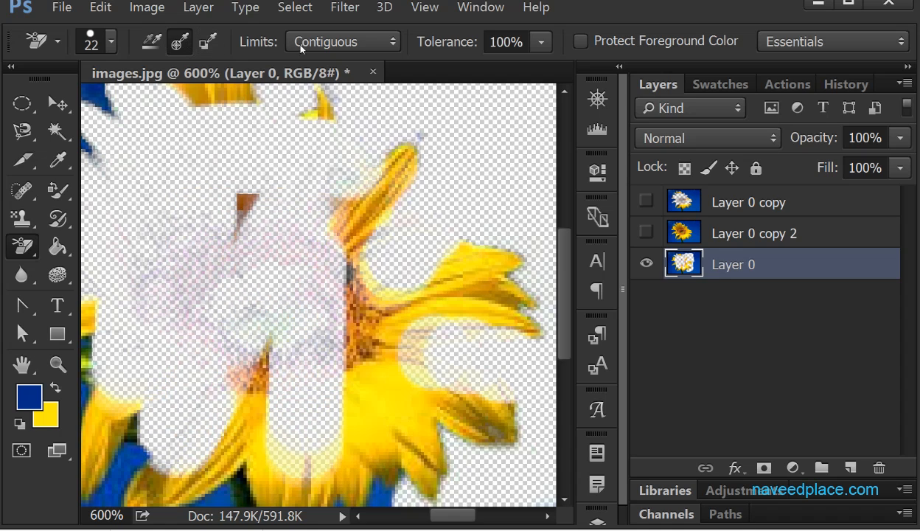
- Set the eraser limits to Discontiguous and erase the remaining right-hand petals
left_click(347, 42)
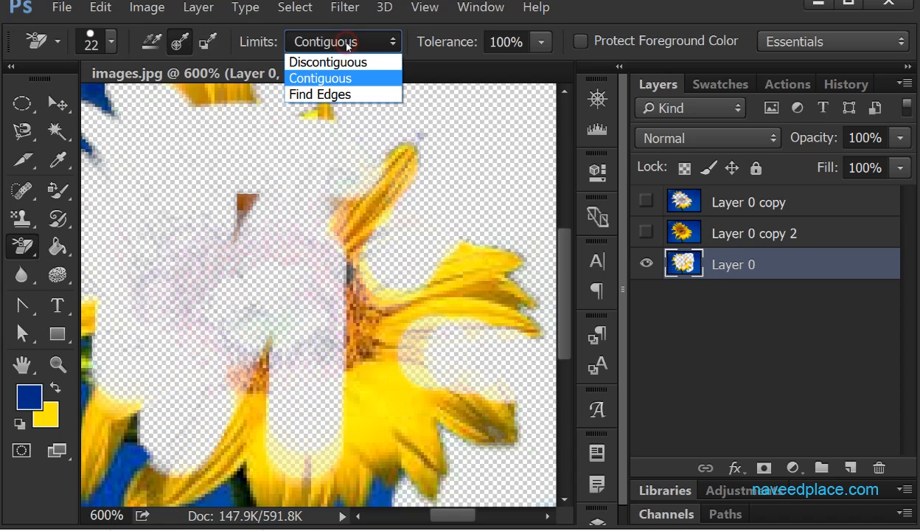
left_click(318, 78)
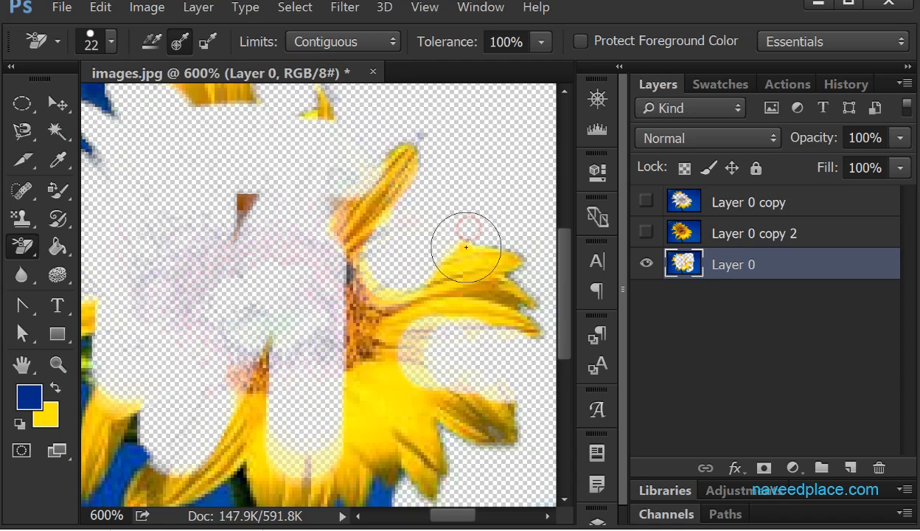
left_click(342, 41)
left_click(326, 62)
mouse_move(439, 215)
left_mouse_down()
mouse_move(447, 263)
mouse_move(459, 265)
mouse_move(459, 310)
mouse_move(516, 276)
left_mouse_up()
- Set the eraser limits to Find Edges and erase the petal remains along the flower centre's right edge
left_click(331, 46)
left_click(318, 92)
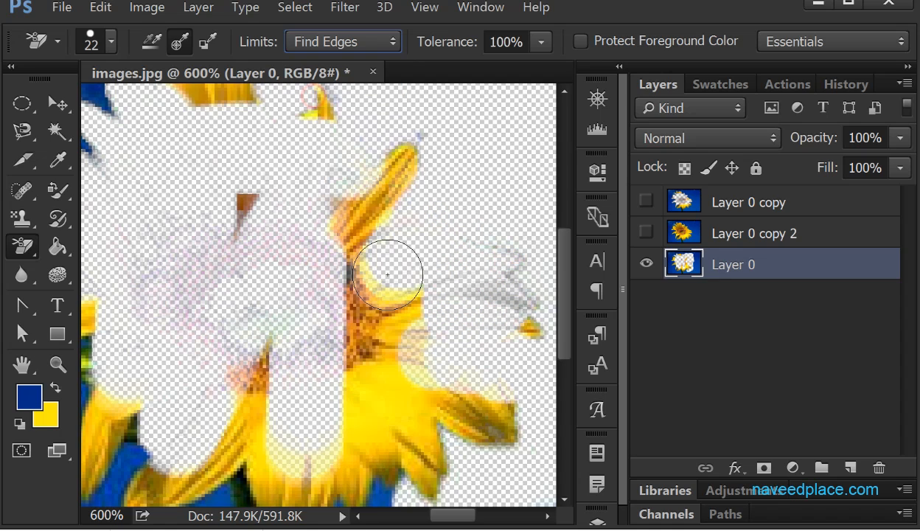
mouse_move(404, 292)
left_mouse_down()
mouse_move(377, 341)
mouse_move(370, 264)
mouse_move(315, 304)
left_mouse_up()
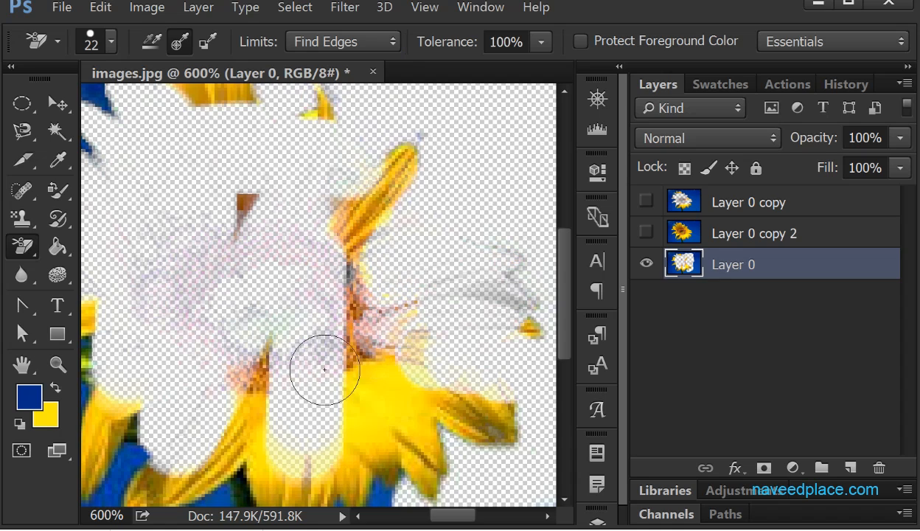
- Keep the Background Eraser's tolerance at 100% and turn on Protect Foreground Color
left_click(540, 43)
mouse_move(543, 77)
left_mouse_down()
mouse_move(432, 71)
mouse_move(483, 71)
mouse_move(533, 85)
left_mouse_up()
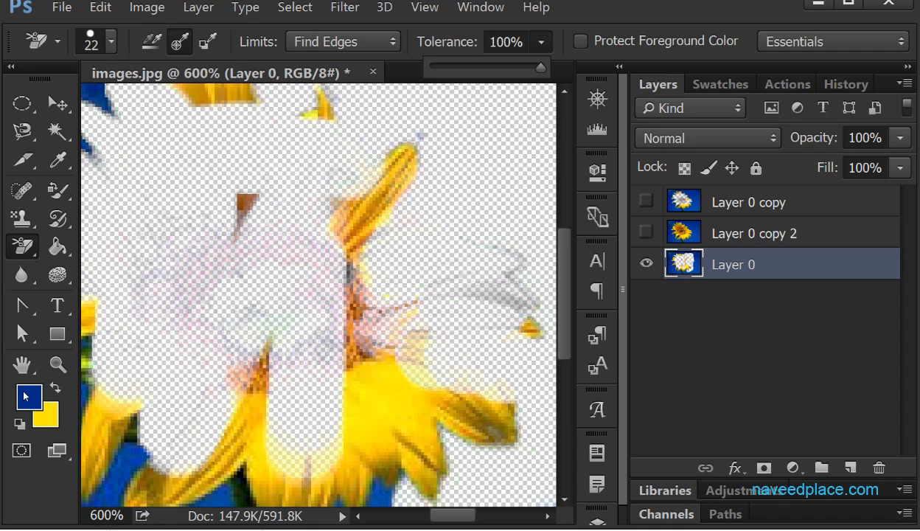
left_click(582, 49)
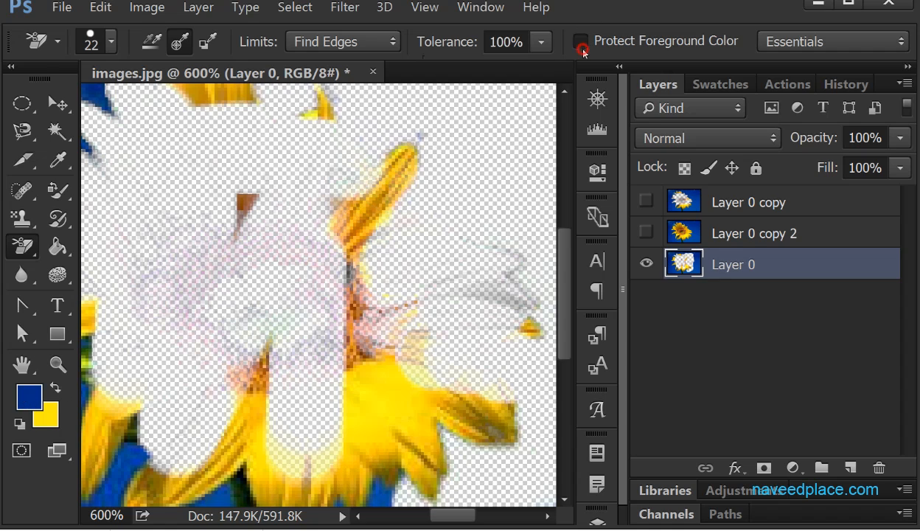
left_click(610, 40)
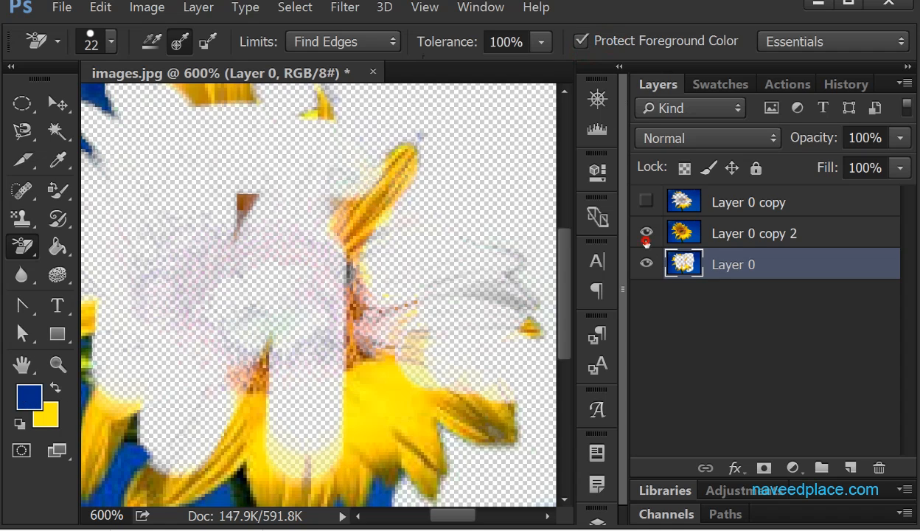
- Hide Layer 0, show Layer 0 copy 2, and make the copy the active layer for the Background Eraser
left_click(648, 280)
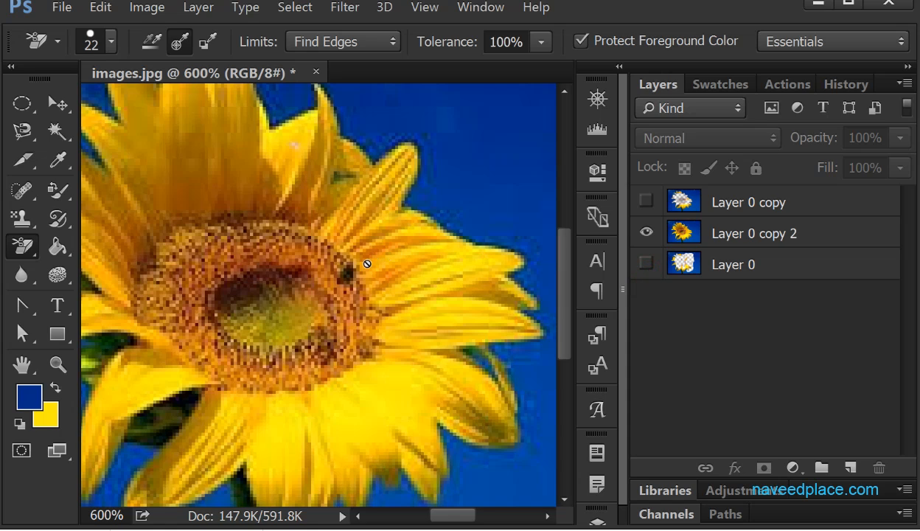
right_click(22, 247)
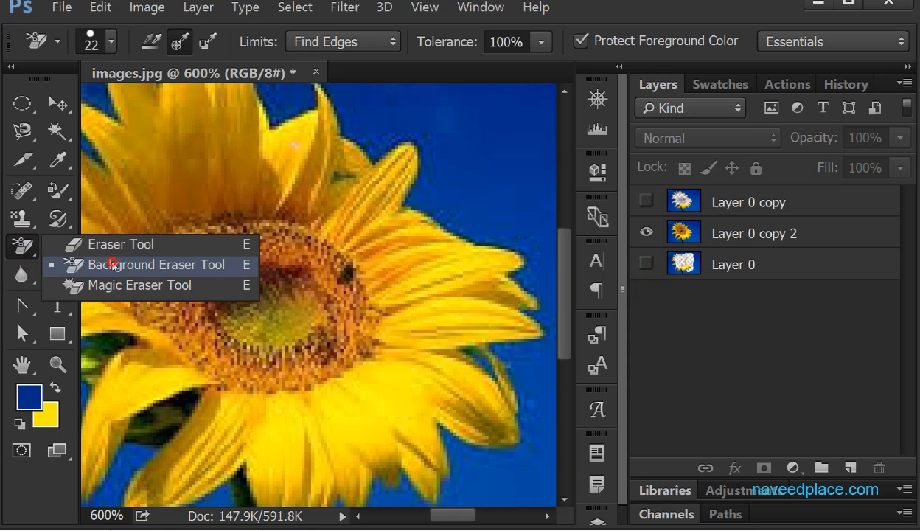
left_click(107, 262)
left_click(322, 269)
left_click(487, 211)
left_click(743, 234)
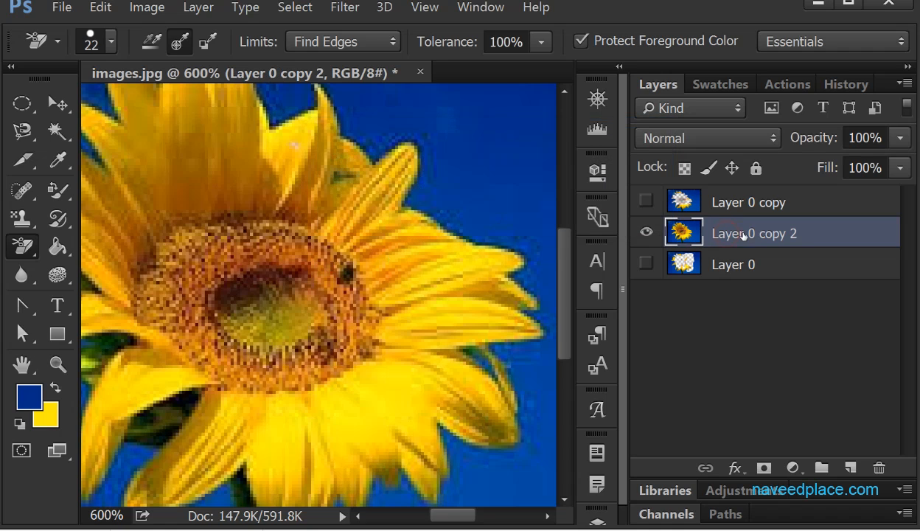
- Erase the right-hand yellow petals and part of the flower centre on Layer 0 copy 2, with the blue foreground colour protected
mouse_move(402, 207)
left_mouse_down()
mouse_move(390, 174)
mouse_move(394, 293)
mouse_move(411, 267)
mouse_move(462, 365)
mouse_move(499, 332)
mouse_move(440, 387)
mouse_move(346, 450)
mouse_move(365, 405)
mouse_move(332, 368)
left_mouse_up()
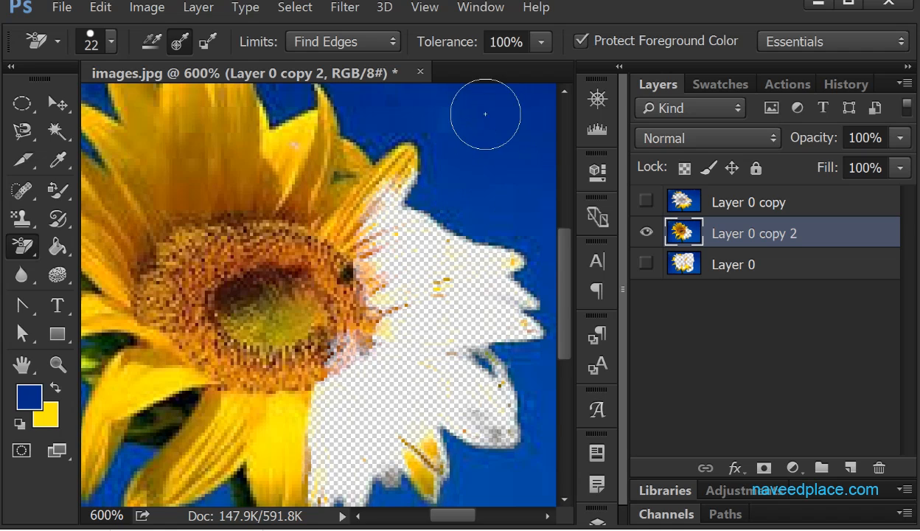
mouse_move(345, 290)
left_mouse_down()
mouse_move(315, 294)
mouse_move(357, 227)
mouse_move(301, 320)
mouse_move(329, 283)
mouse_move(359, 286)
left_mouse_up()
- Turn off Protect Foreground Color and erase a patch of blue background above the right-hand petals
left_click(581, 41)
mouse_move(435, 252)
left_mouse_down()
mouse_move(468, 247)
mouse_move(477, 181)
mouse_move(462, 242)
mouse_move(407, 134)
left_mouse_up()
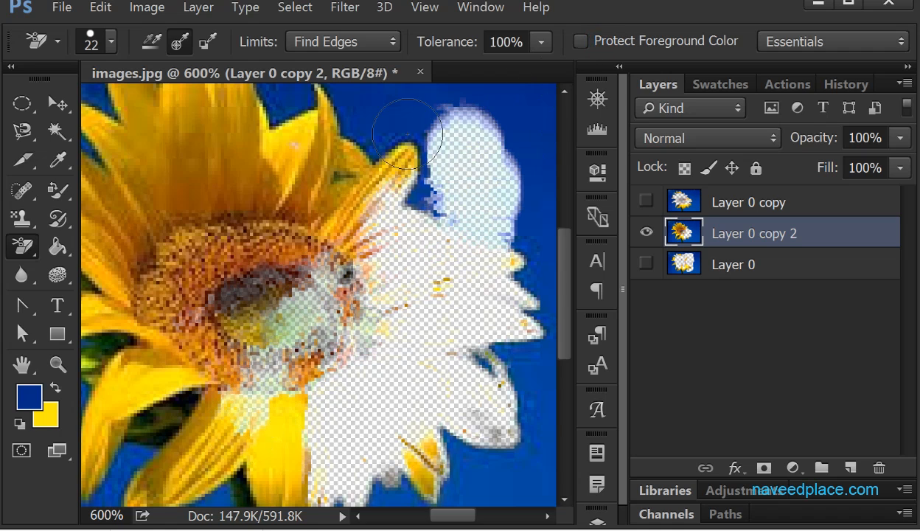
- Turn Protect Foreground Color back on and try erasing the blue background along the right side of the flower
left_click(438, 115)
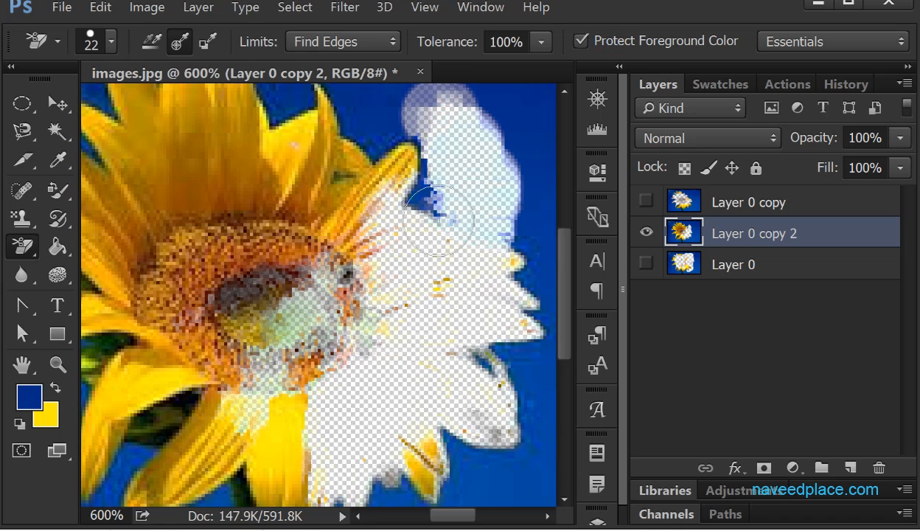
left_click(409, 209)
left_click(491, 186)
left_click(532, 286)
left_click_drag(474, 392, 534, 222)
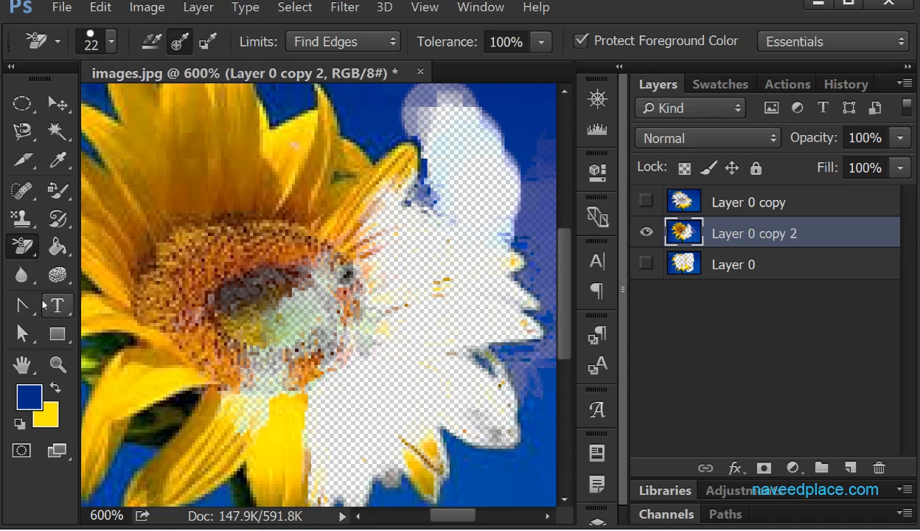
- Switch to the Magic Eraser tool and undo all the Background Eraser strokes on Layer 0 copy 2
right_click(22, 246)
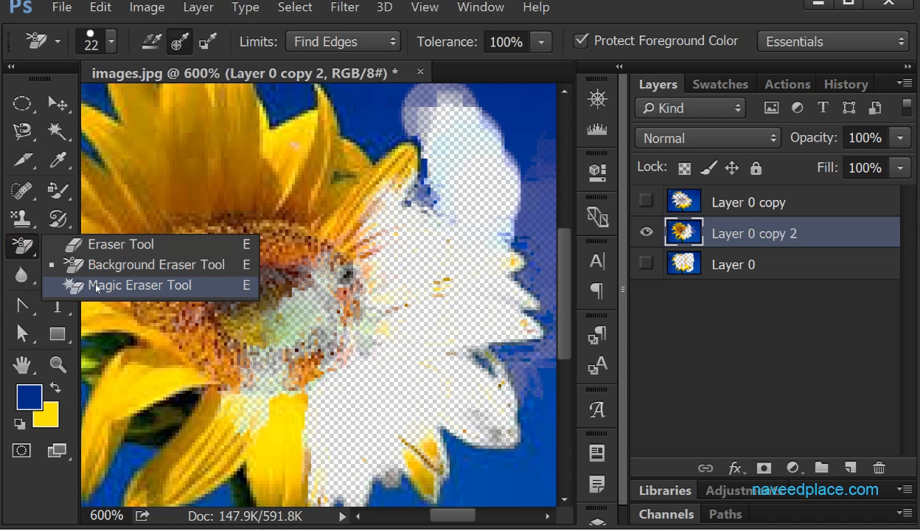
left_click(179, 289)
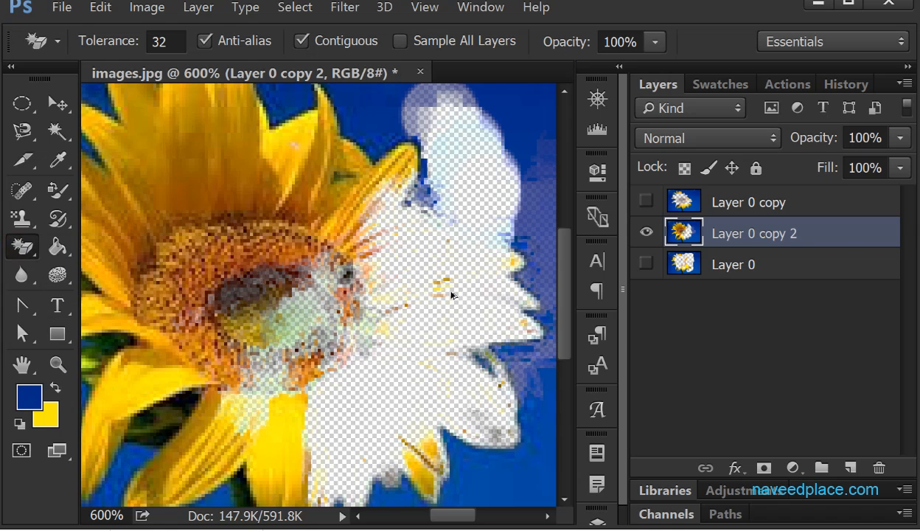
key("ctrl+alt+z")
key("ctrl+alt+z")
key("ctrl+alt+z")
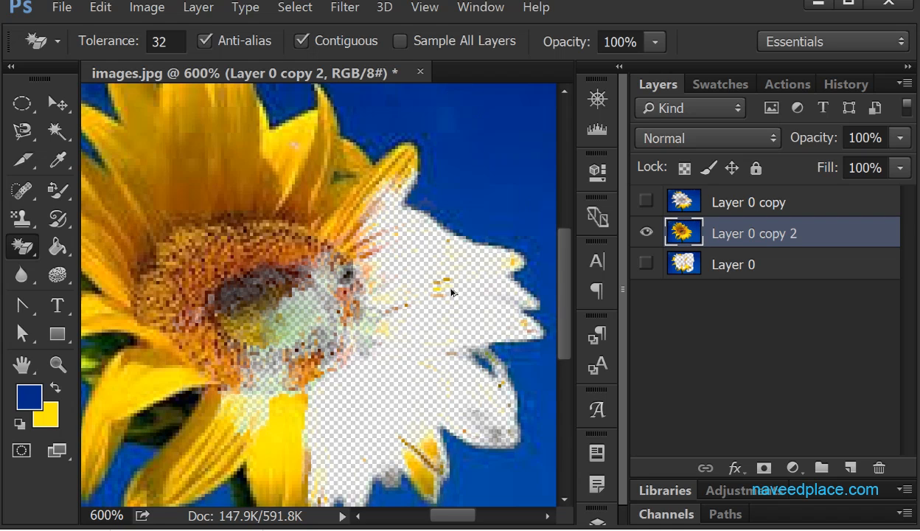
key("ctrl+alt+z")
key("ctrl+minus")
key("ctrl+minus")
key("ctrl+minus")
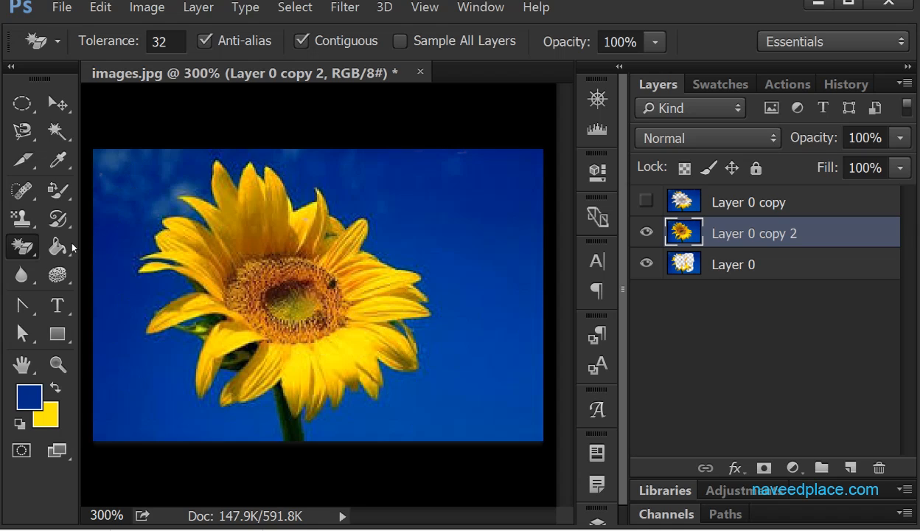
- Try erasing the blue background of Layer 0 copy 2 with the Magic Eraser at tolerance 32, and undo it
right_click(22, 246)
left_click(115, 284)
left_click(455, 244)
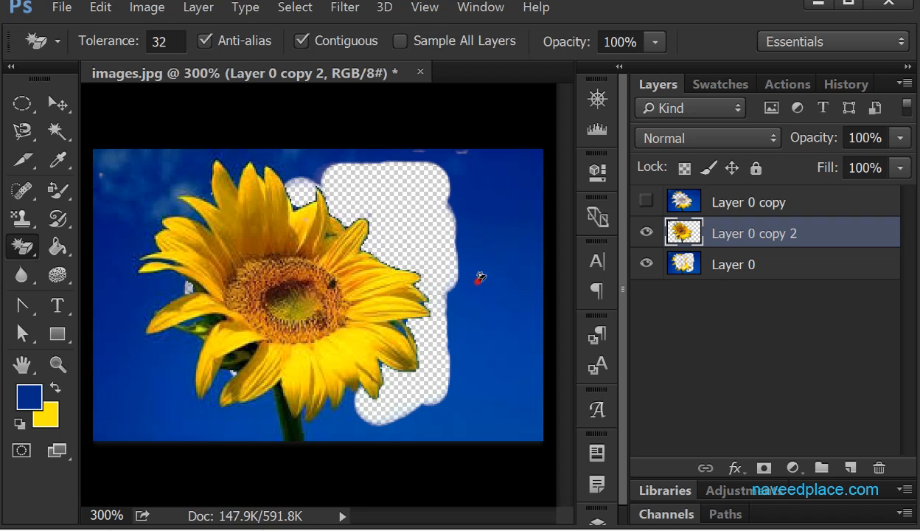
left_click(646, 263)
key("ctrl+alt+z")
key("ctrl+alt+z")
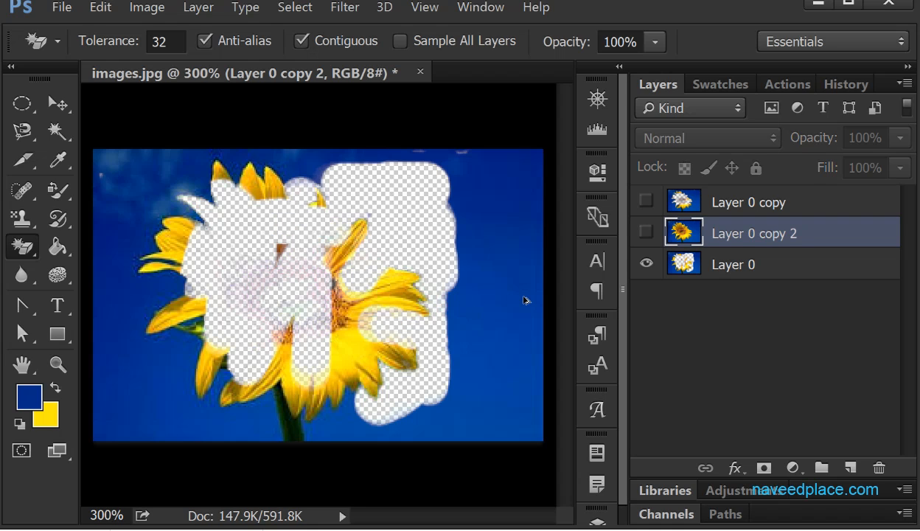
- Show only Layer 0 copy 2 and delete the Layer 0 and Layer 0 copy layers
left_click(647, 264)
left_click(646, 233)
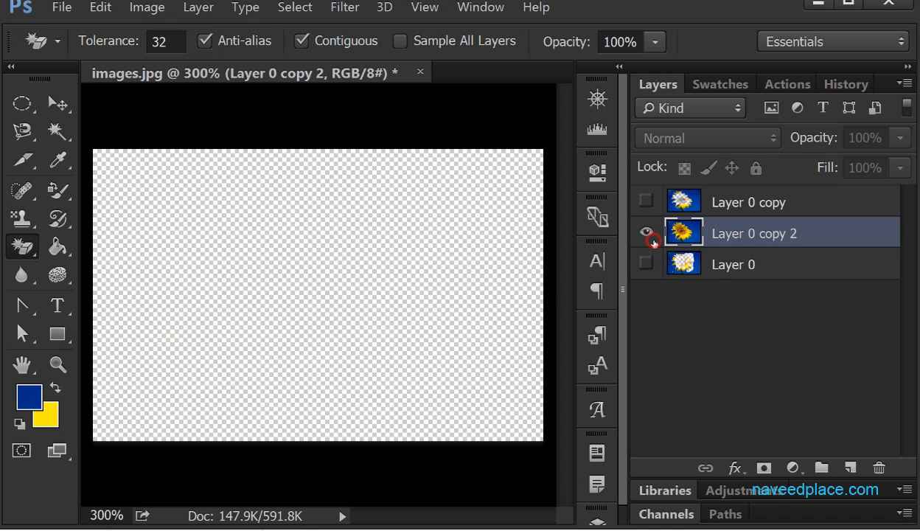
left_click(774, 268)
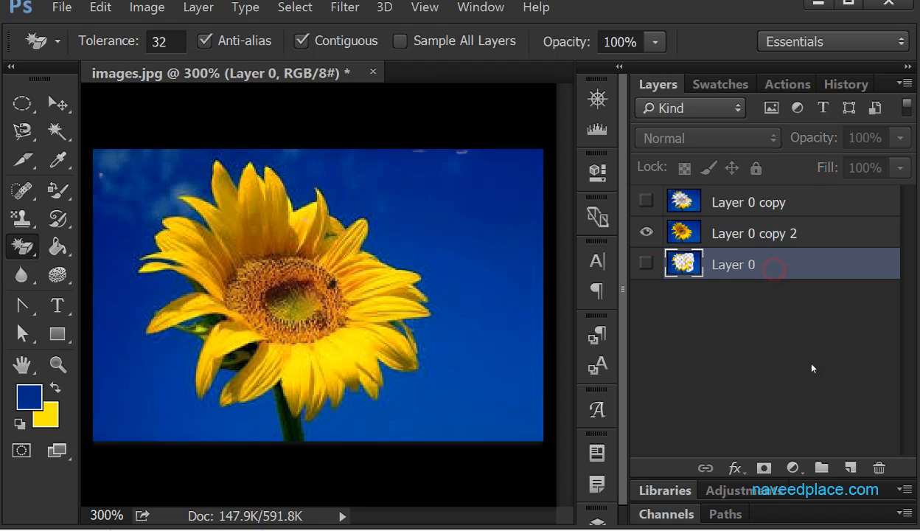
left_click(879, 468)
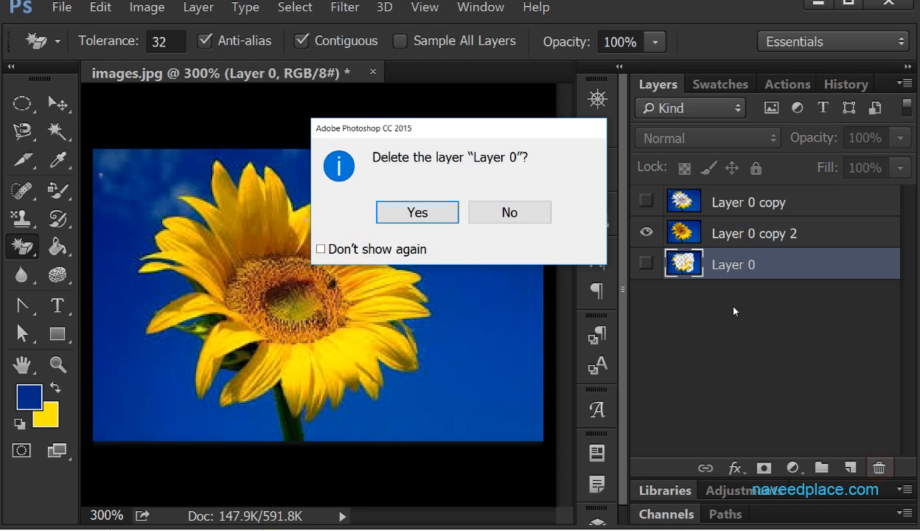
left_click(423, 214)
left_click(885, 466)
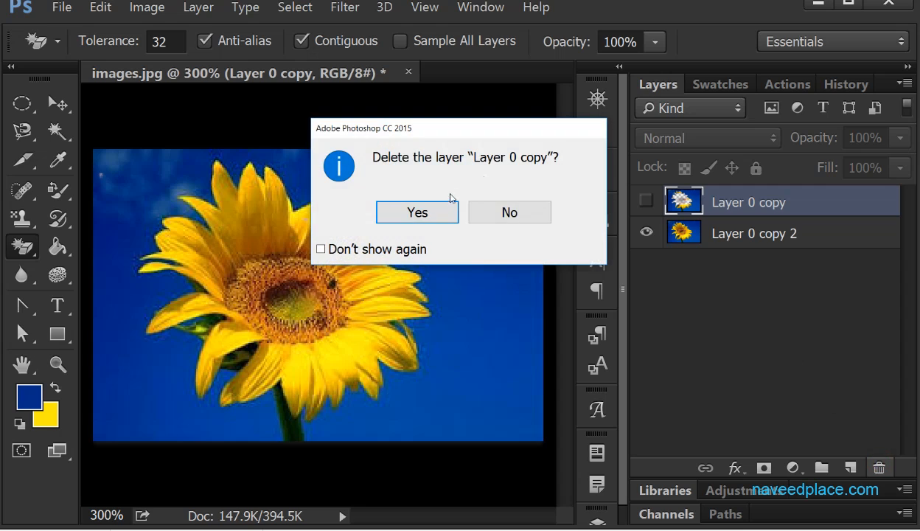
left_click(426, 216)
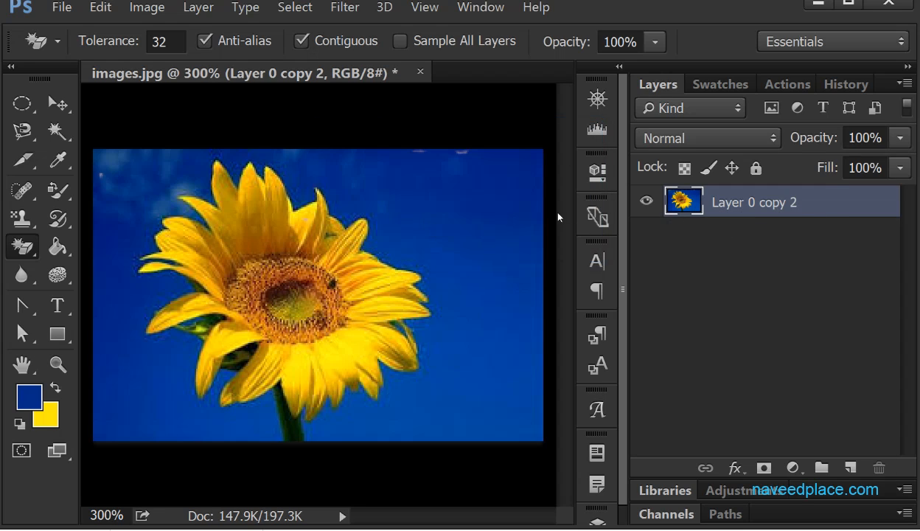
- Erase the blue background and the leftover patch in the image's upper-left corner with the Magic Eraser at tolerance 32
right_click(22, 247)
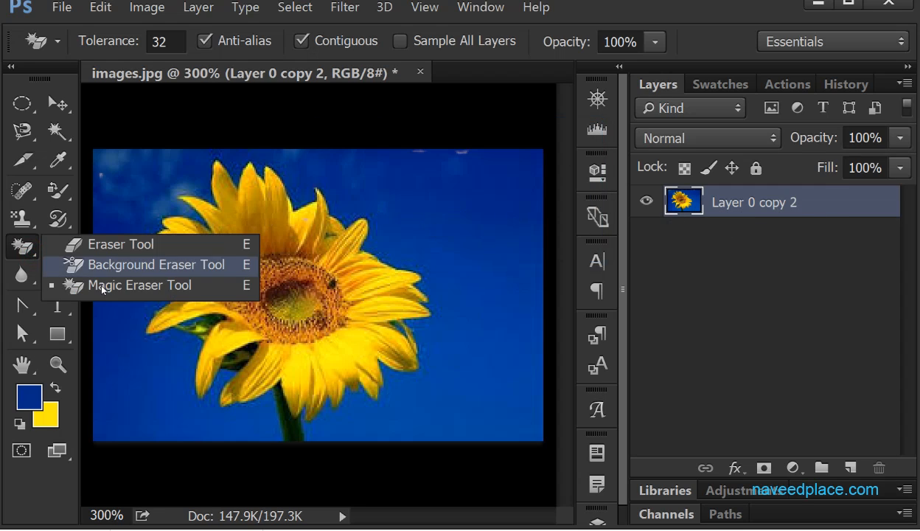
left_click(102, 283)
left_click(453, 219)
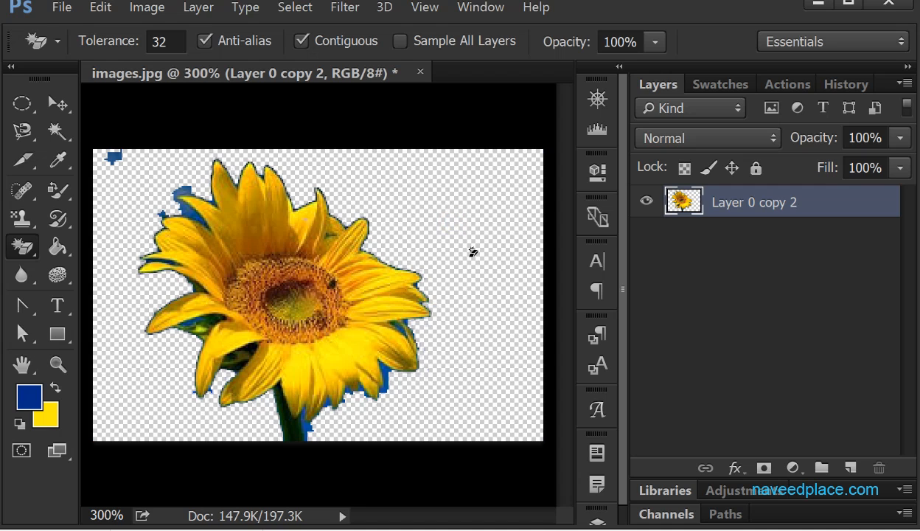
right_click(23, 240)
left_click(102, 282)
left_click(112, 156)
- Undo the last Magic Eraser erasures and erase the blue background again with a tolerance of 100
double_click(161, 40)
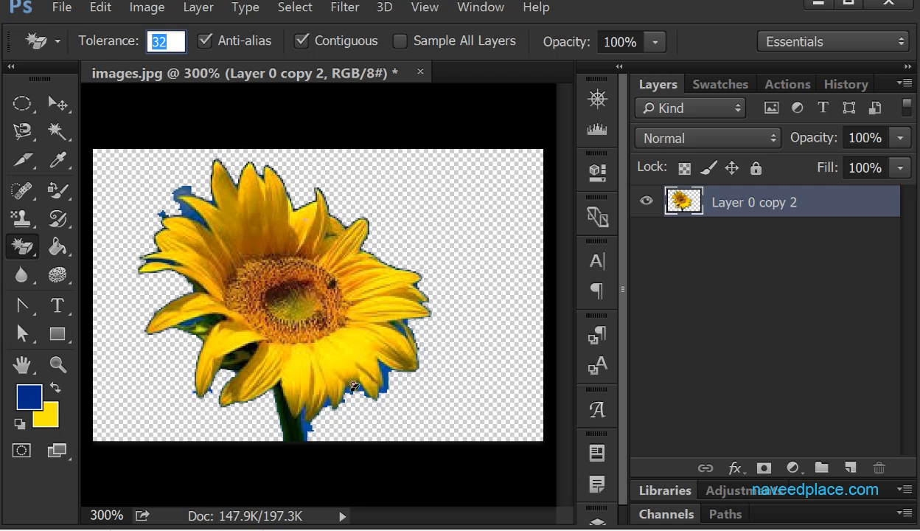
key("ctrl+alt+z")
key("ctrl+alt+z")
key("ctrl+alt+z")
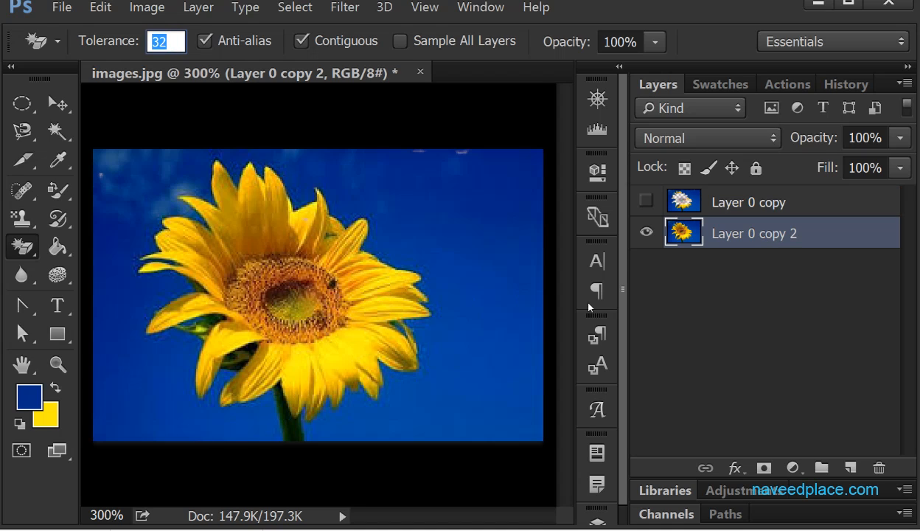
type("100")
key("Return")
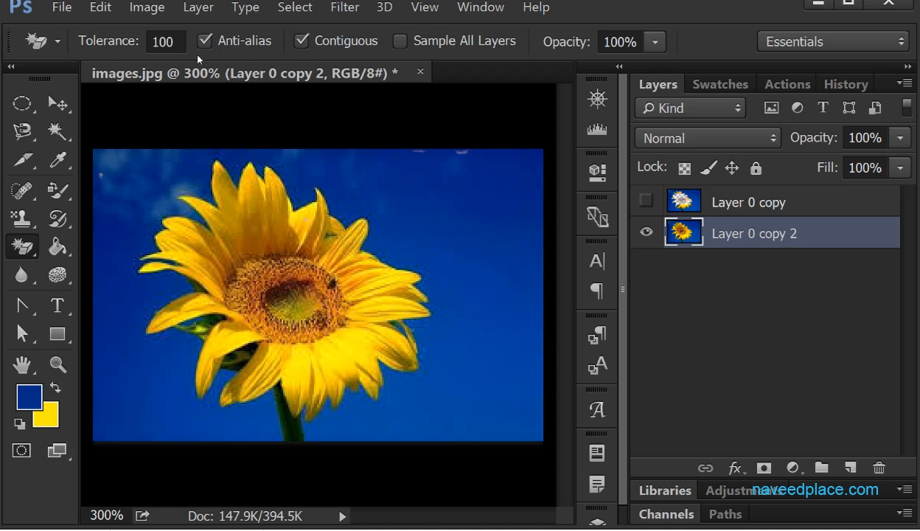
left_click(384, 172)
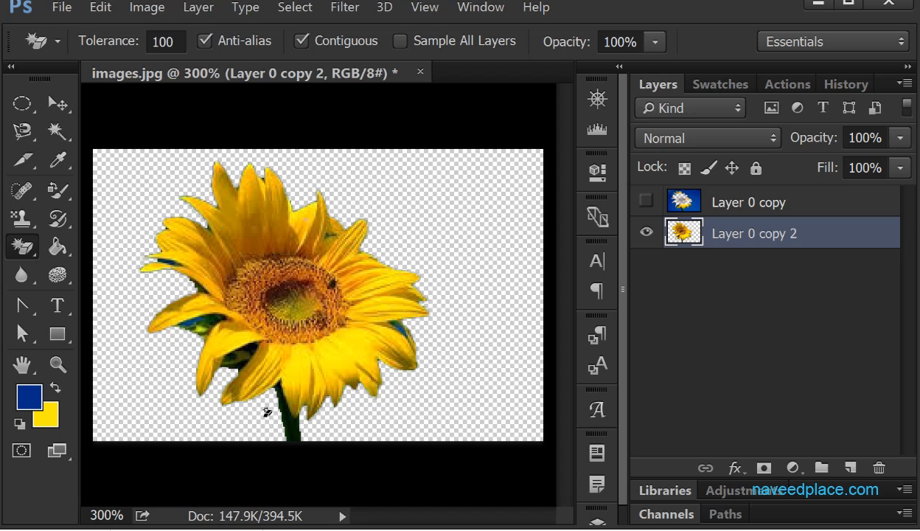
- Try erasing the blue background with Anti-alias turned off, check the petal edges up close, and undo the erasure
left_click(168, 38)
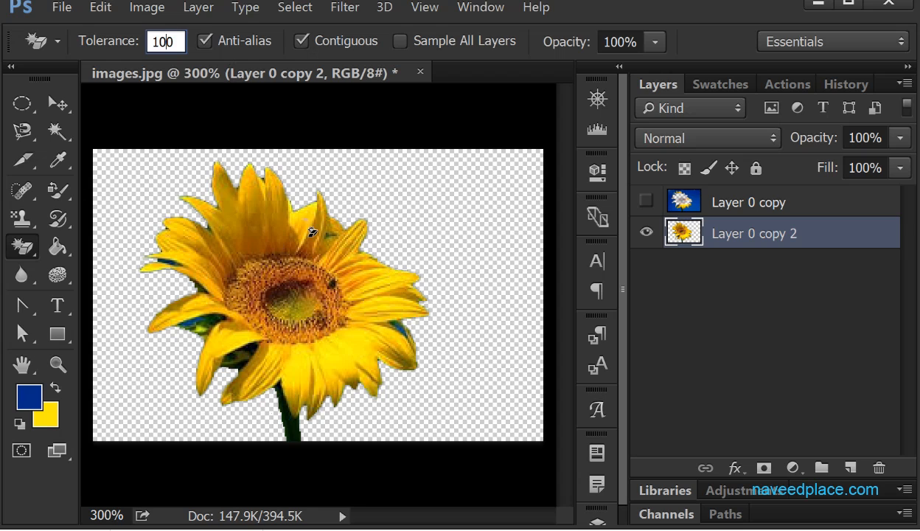
key("ctrl+plus")
key("ctrl+plus")
key("ctrl+plus")
key("ctrl+plus")
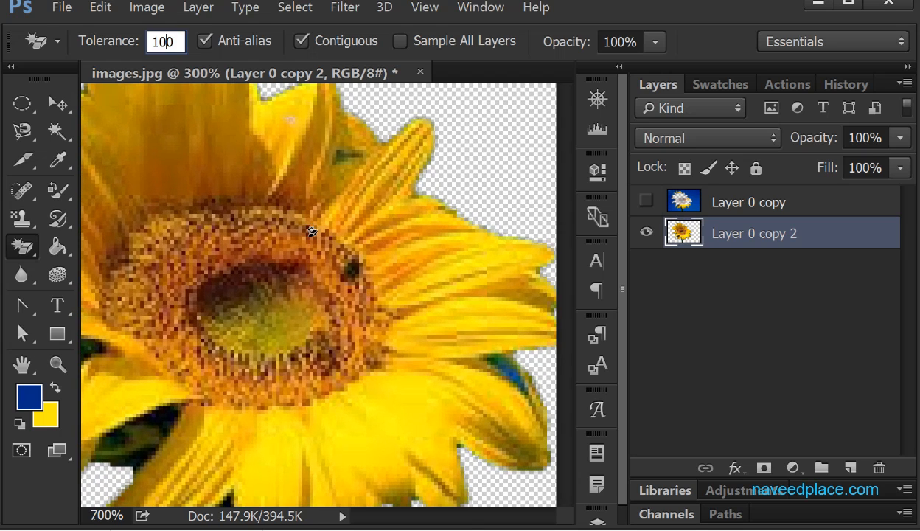
left_click(461, 139)
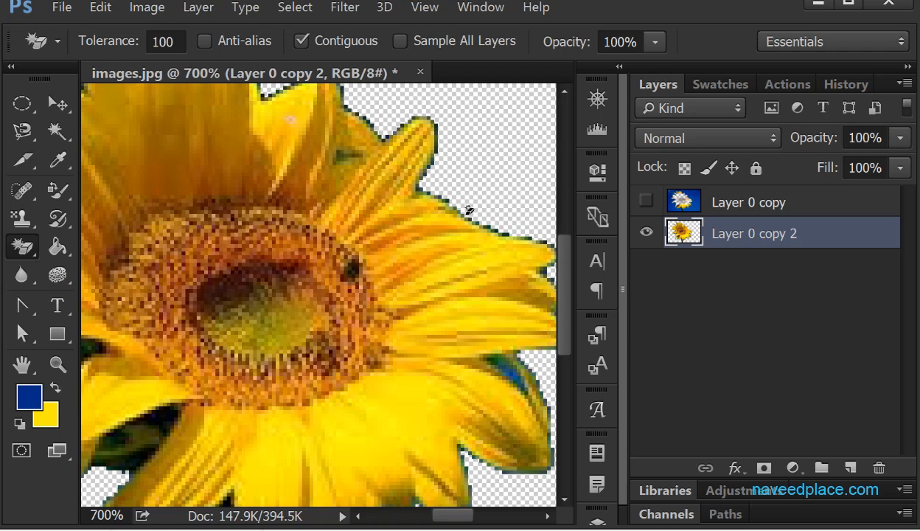
key("ctrl+z")
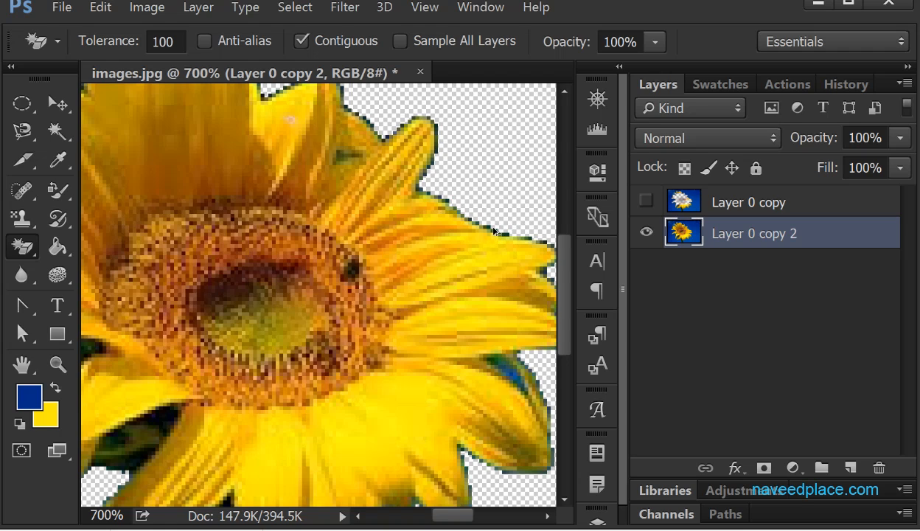
- Turn Anti-alias back on and erase the blue background around the flower again
left_click(236, 46)
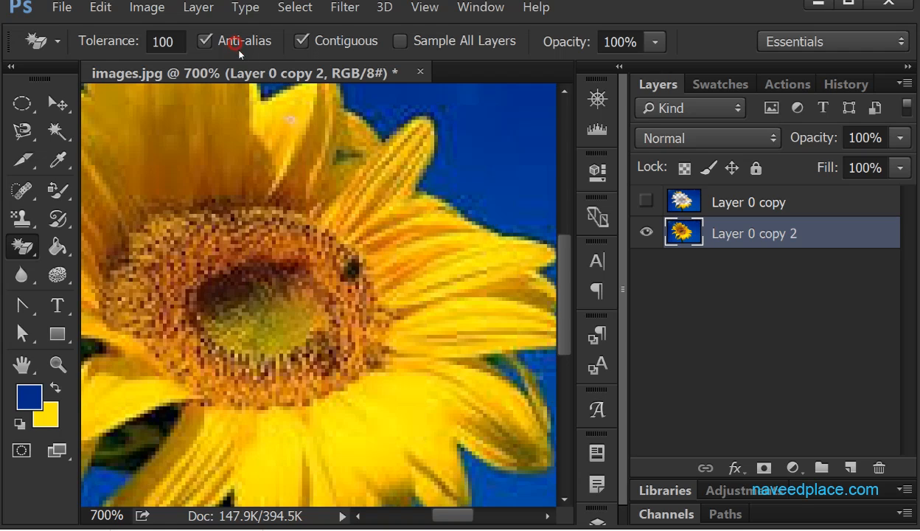
left_click(466, 159)
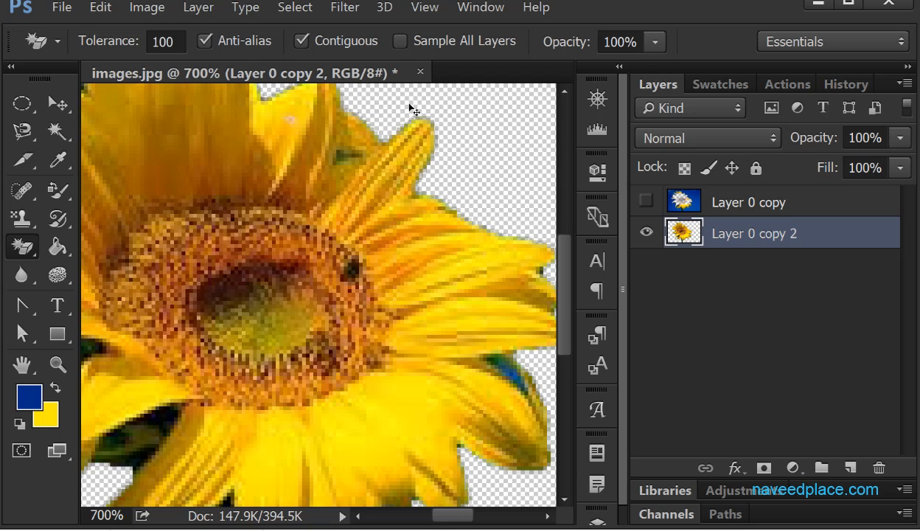
key("ctrl+minus")
key("ctrl+minus")
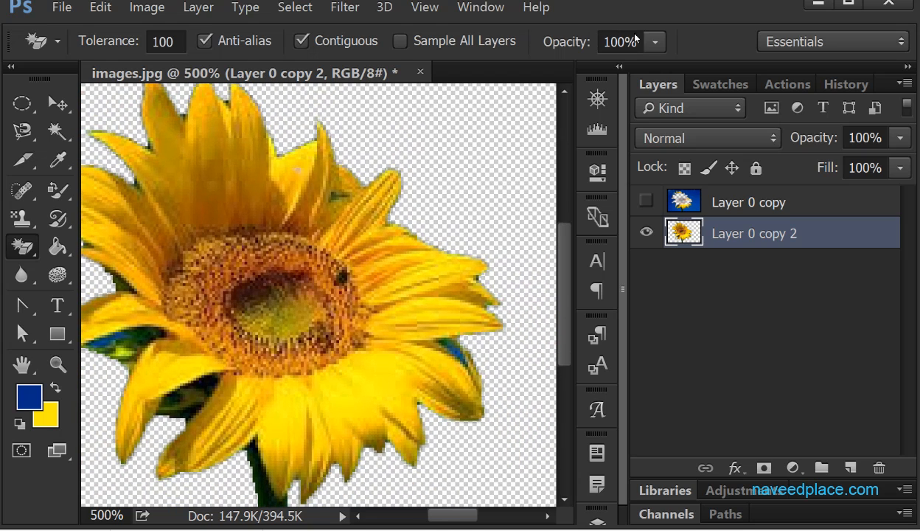
- Undo the last background erasure and erase the blue background with the Magic Eraser at 30% opacity
left_click_drag(653, 42, 563, 66)
key("ctrl+z")
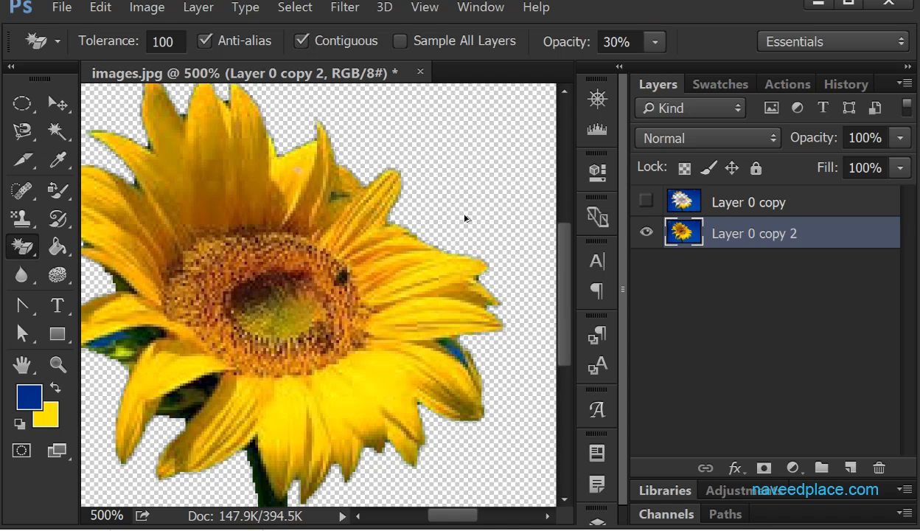
left_click(454, 196)
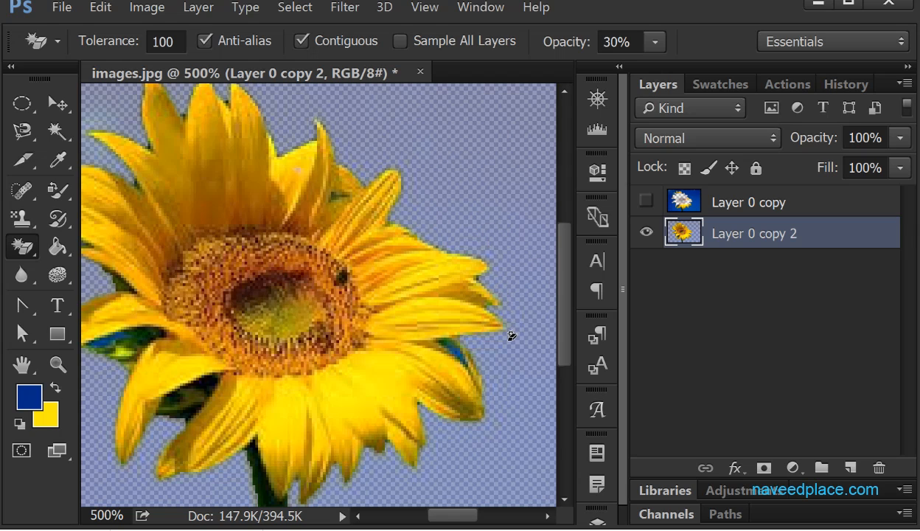
left_click(22, 246)
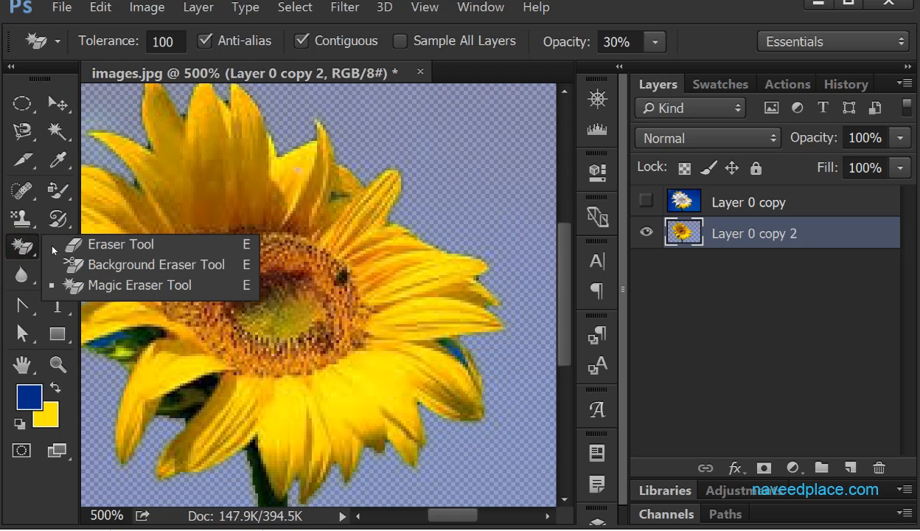
left_click(118, 286)
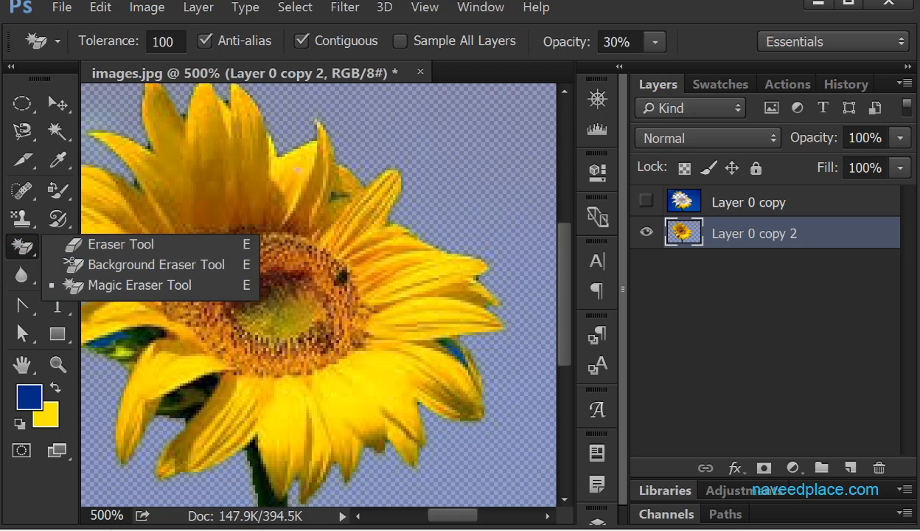